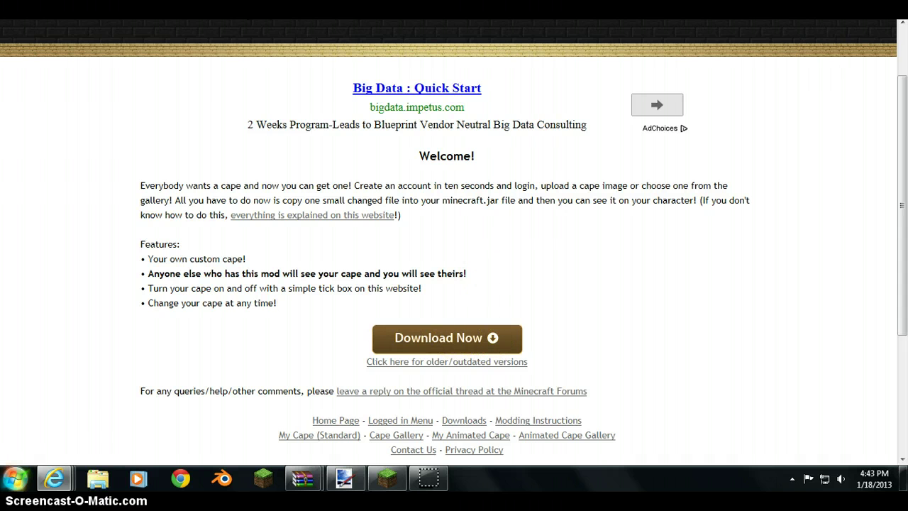
# Open the Minecraft Capes downloads page and bring both mod download links into view
pyautogui.click(461, 338)
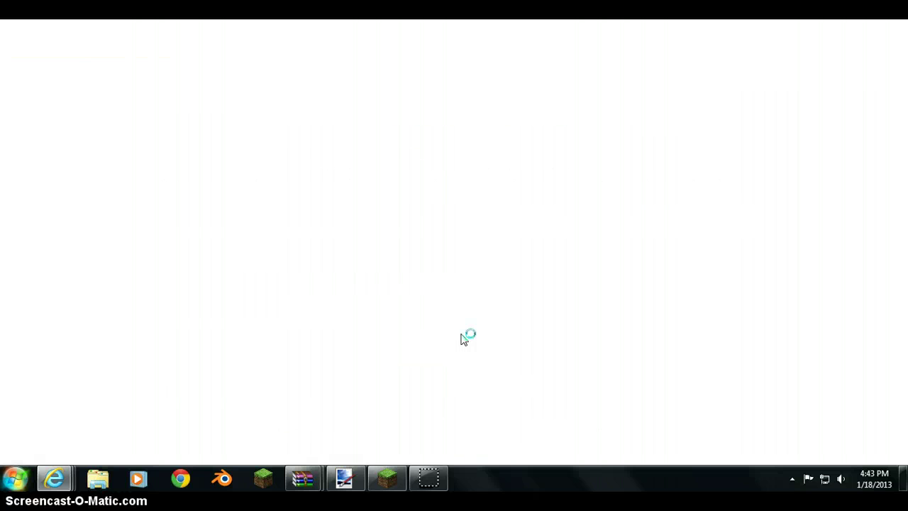
pyautogui.click(473, 301)
pyautogui.click(581, 207)
pyautogui.click(629, 160)
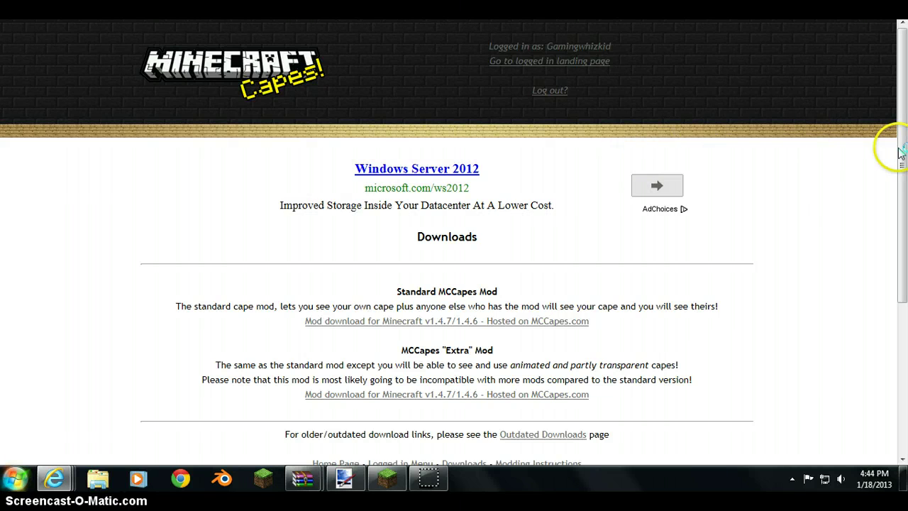
pyautogui.moveTo(899, 118); pyautogui.dragTo(899, 164)
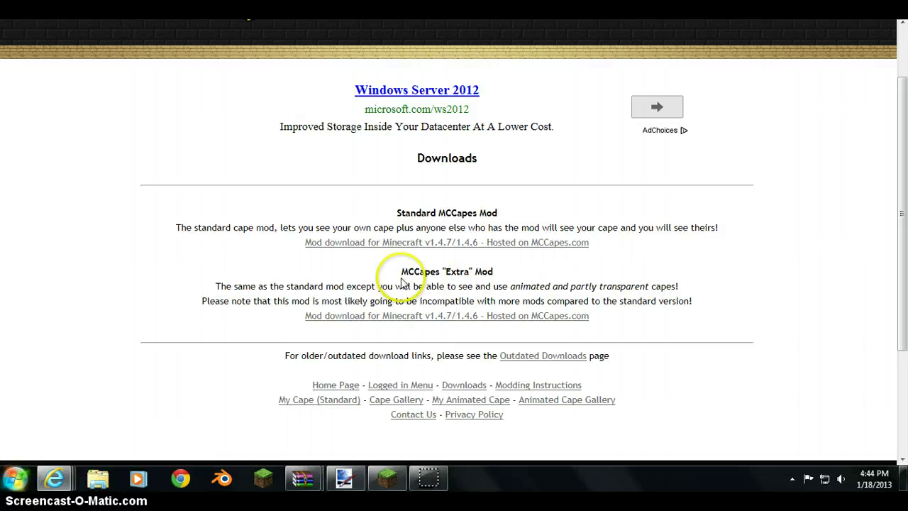
# Request the MCCapes "Extra" mod download for Minecraft v1.4.7/1.4.6, dismissing the extra window that opens
pyautogui.click(408, 314)
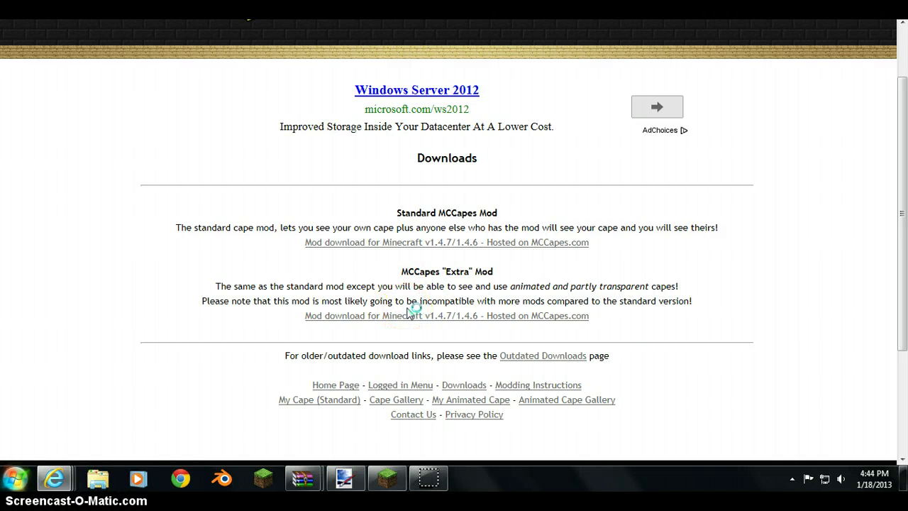
pyautogui.click(399, 301)
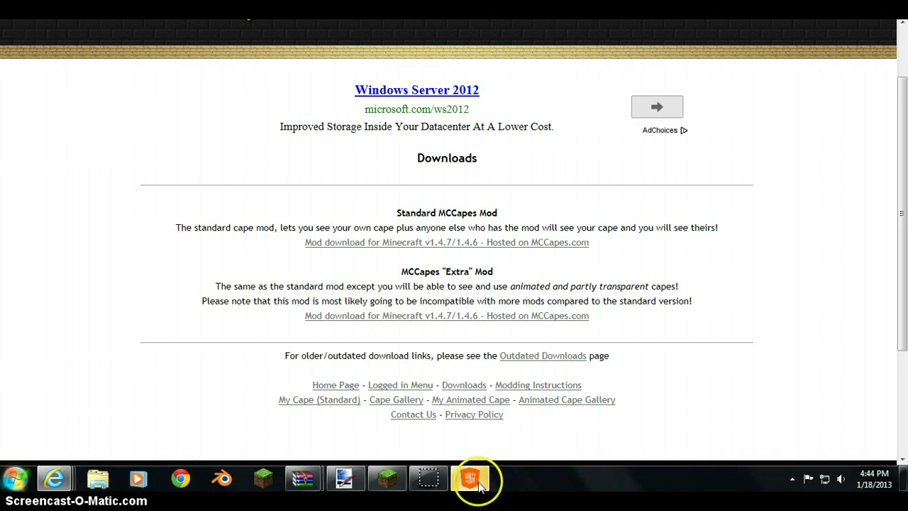
pyautogui.click(471, 479)
pyautogui.click(543, 21)
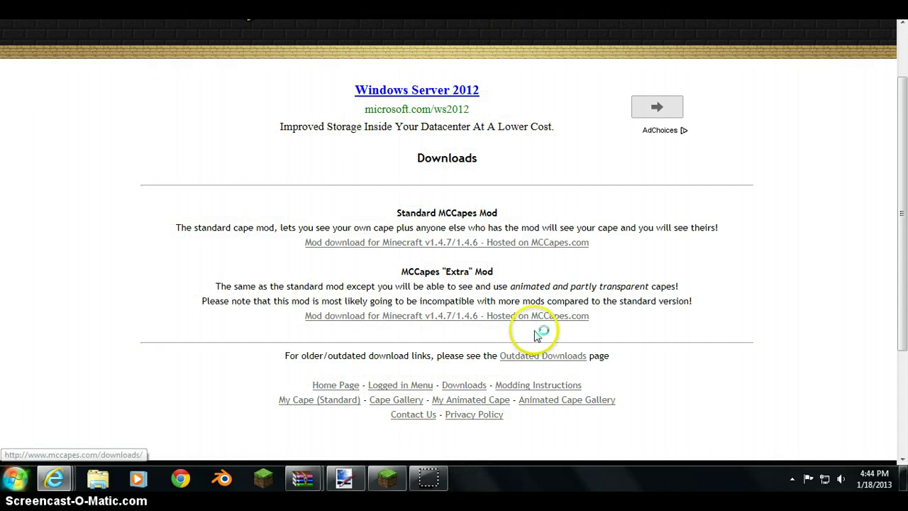
pyautogui.click(564, 323)
pyautogui.click(583, 321)
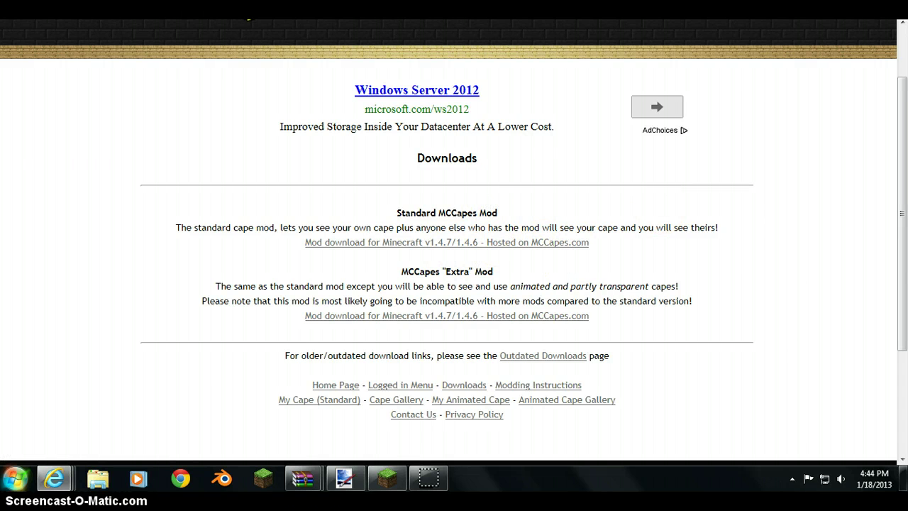
# Open the mccapes archive from the desktop, dismiss the licence reminder and minimize the archive window
pyautogui.press('super+d')
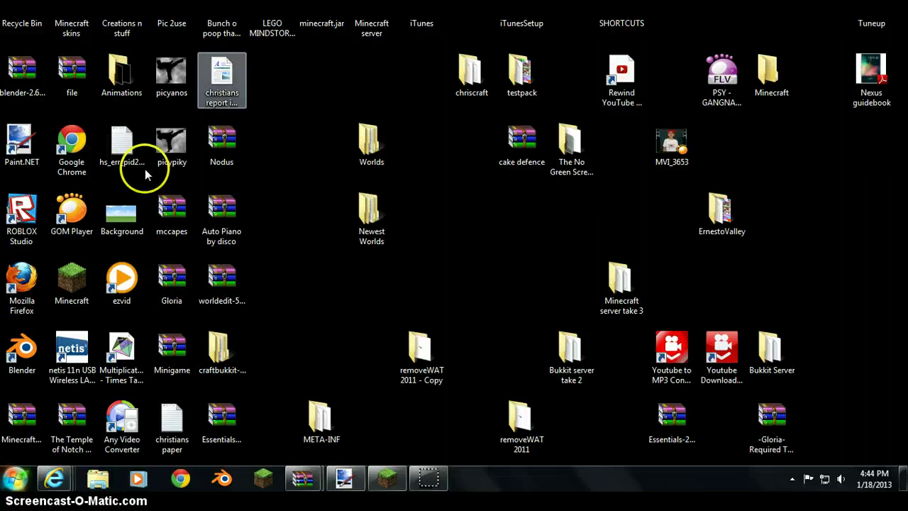
pyautogui.click(145, 175)
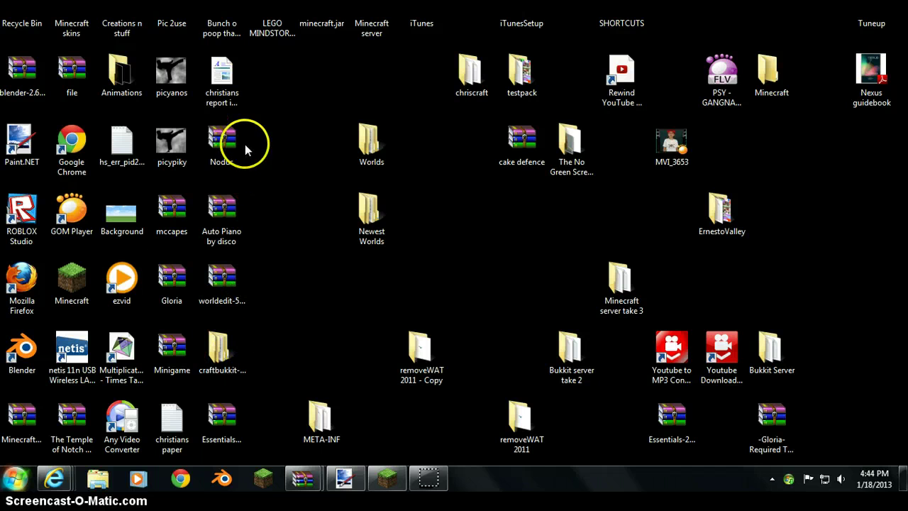
pyautogui.click(174, 205)
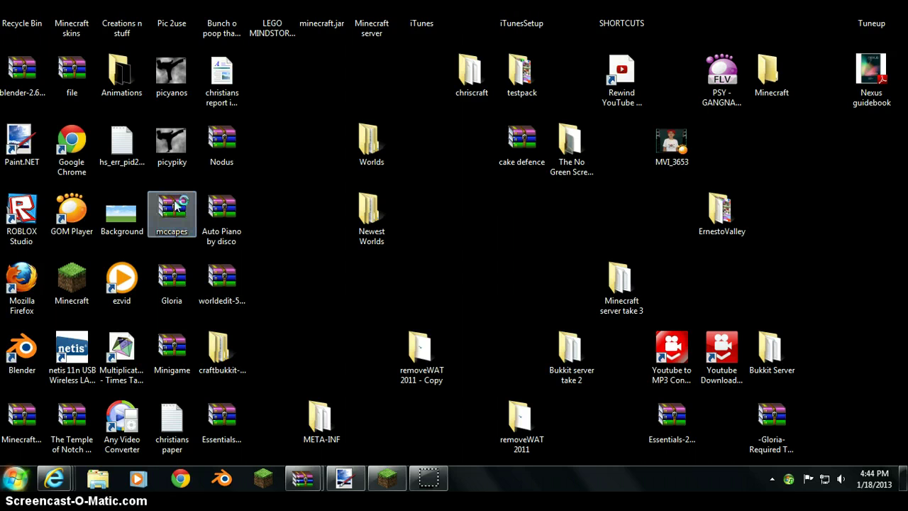
pyautogui.doubleClick(176, 206)
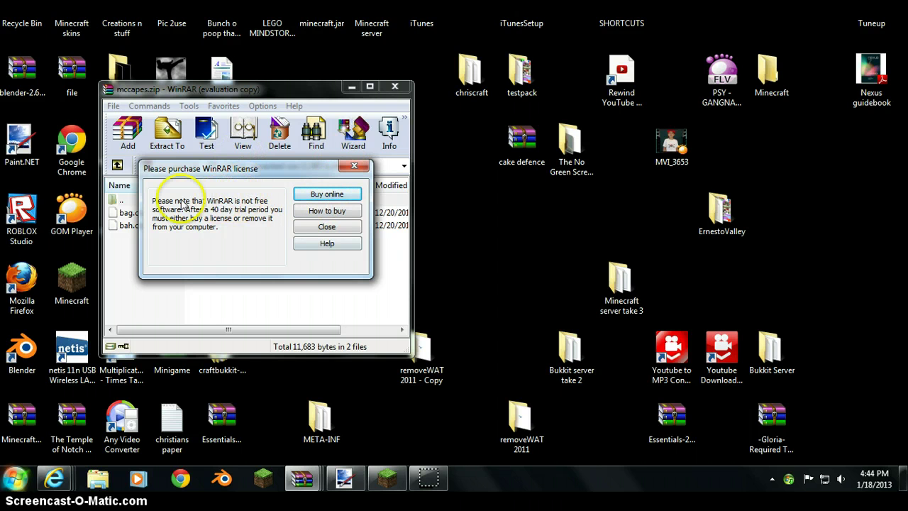
pyautogui.click(312, 229)
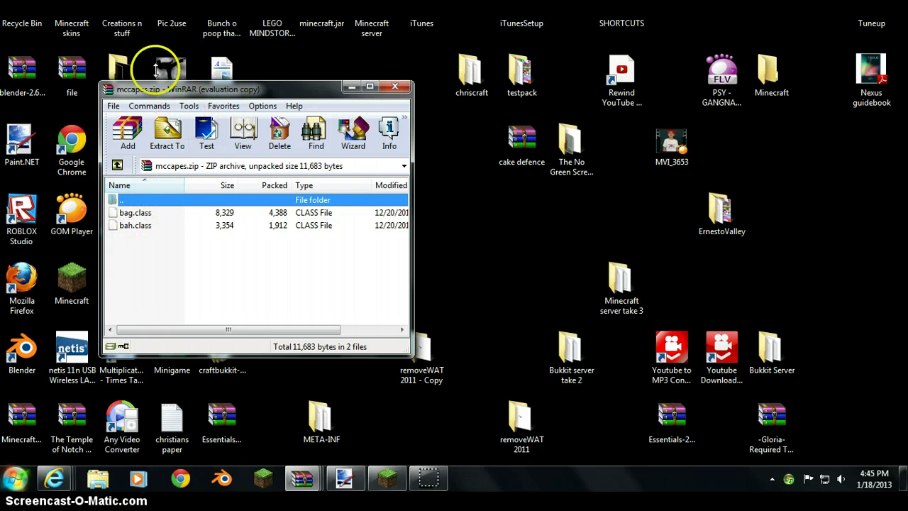
pyautogui.click(348, 87)
# Search Windows for "run" and open the Run dialog
pyautogui.click(16, 480)
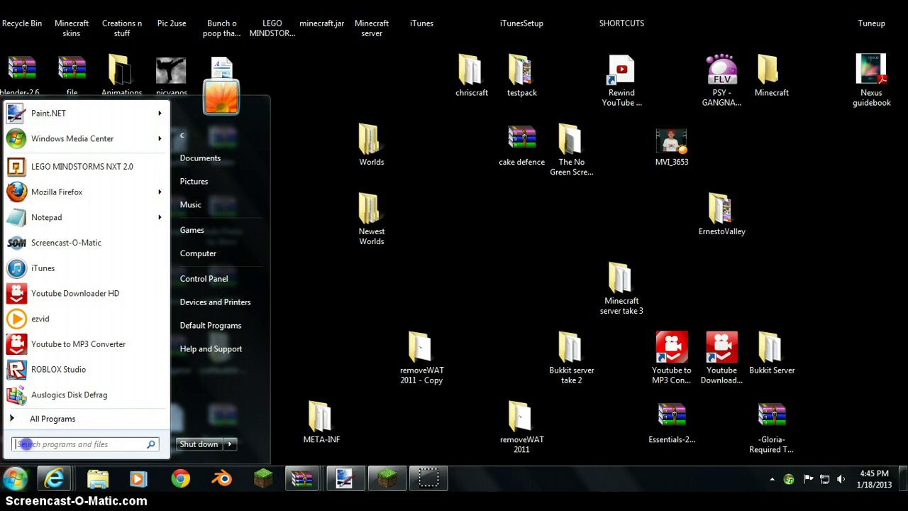
pyautogui.write('run')
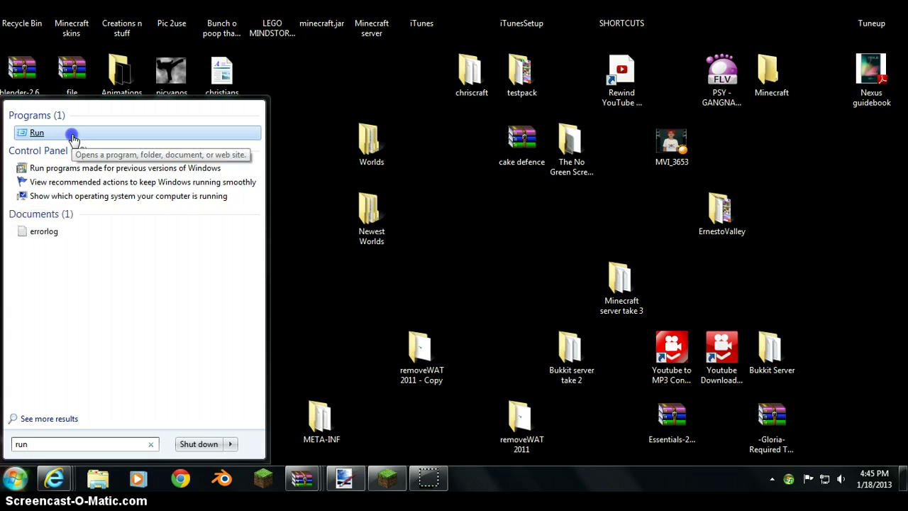
pyautogui.click(37, 132)
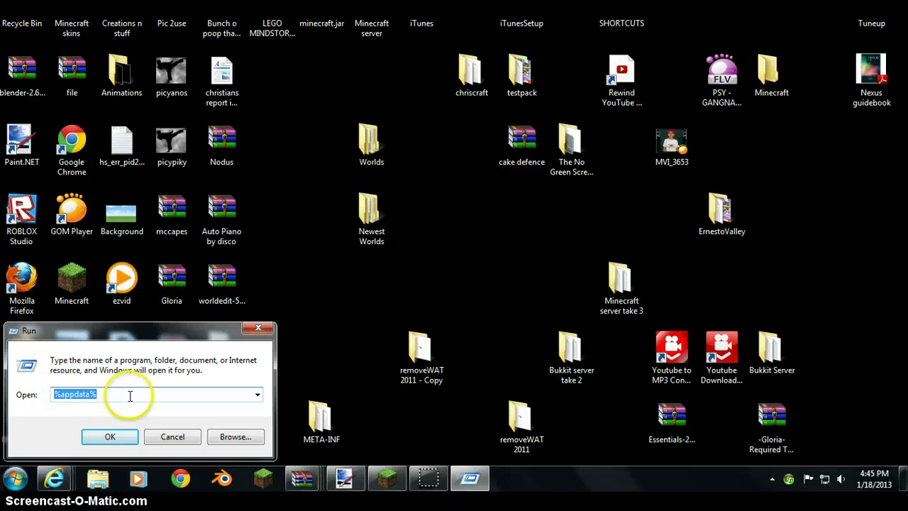
# Clear the existing Run entry, enter %appdata% and open that folder
pyautogui.click(128, 395)
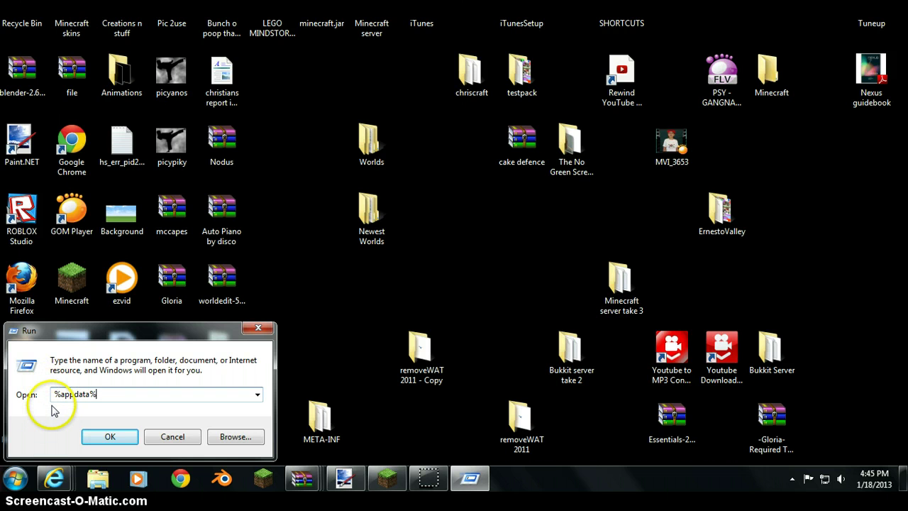
pyautogui.press('BackSpace')
pyautogui.press('BackSpace')
pyautogui.press('BackSpace')
pyautogui.press('BackSpace')
pyautogui.press('BackSpace')
pyautogui.press('BackSpace')
pyautogui.press('BackSpace')
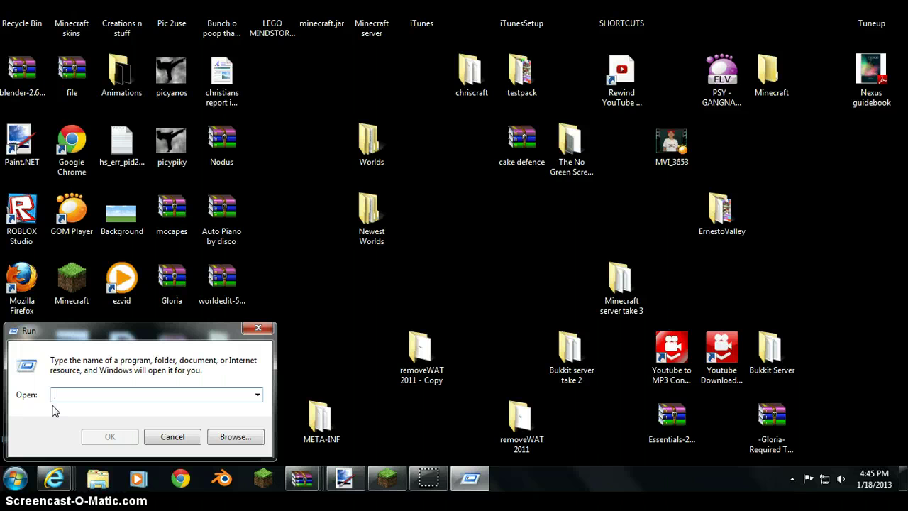
pyautogui.write('%appdata')
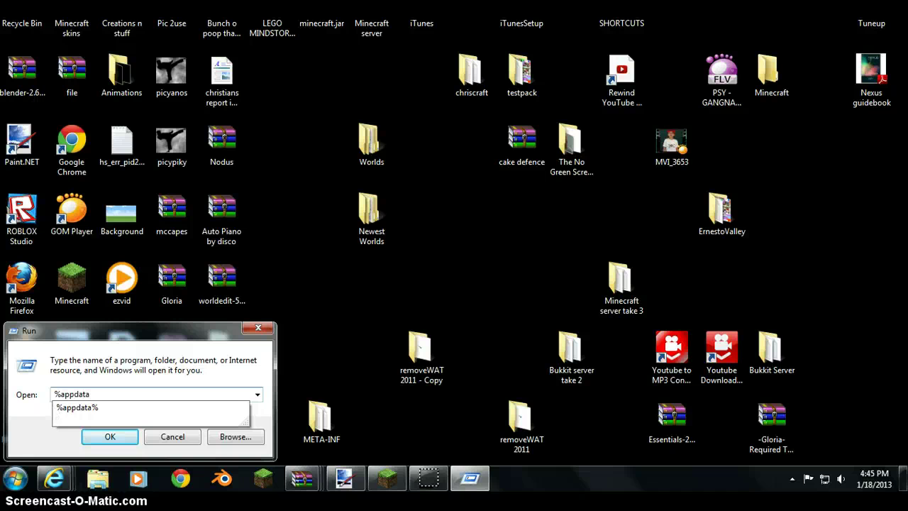
pyautogui.click(55, 410)
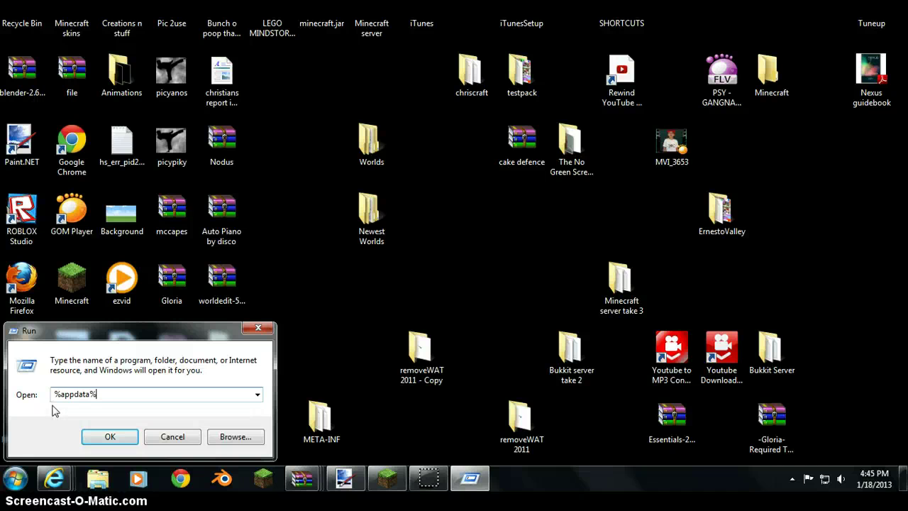
pyautogui.click(110, 436)
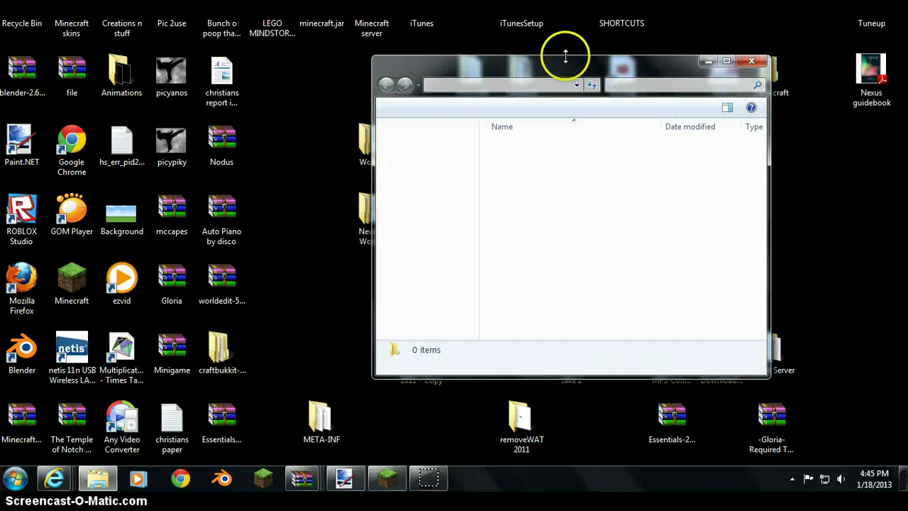
# Move the Roaming folder window aside and go into the bin folder inside .minecraft
pyautogui.moveTo(572, 63); pyautogui.dragTo(429, 73)
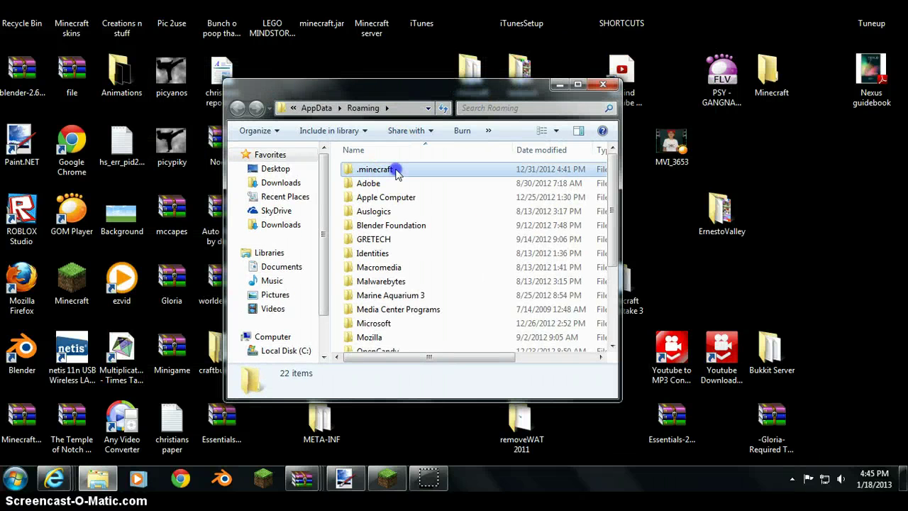
pyautogui.doubleClick(395, 171)
pyautogui.doubleClick(396, 173)
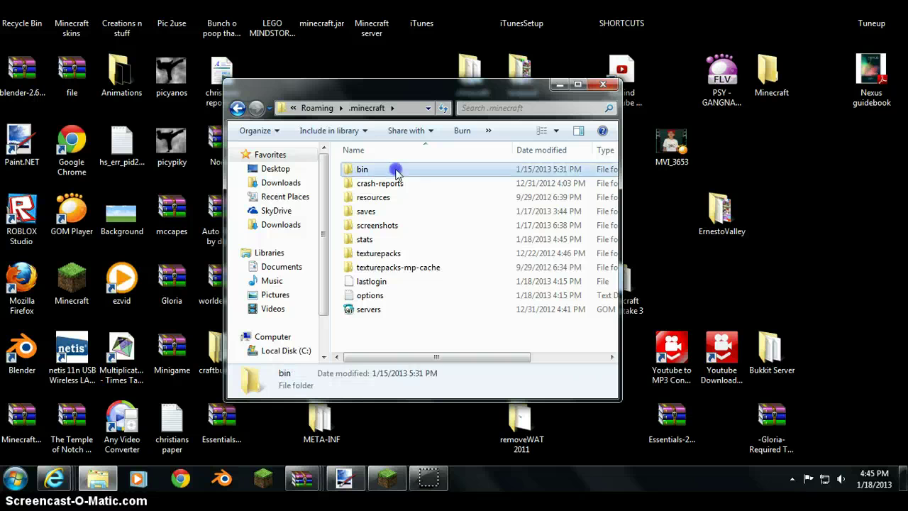
# Open the minecraft archive from the bin folder and dismiss the licence reminder
pyautogui.scroll(-2, 598, 195)
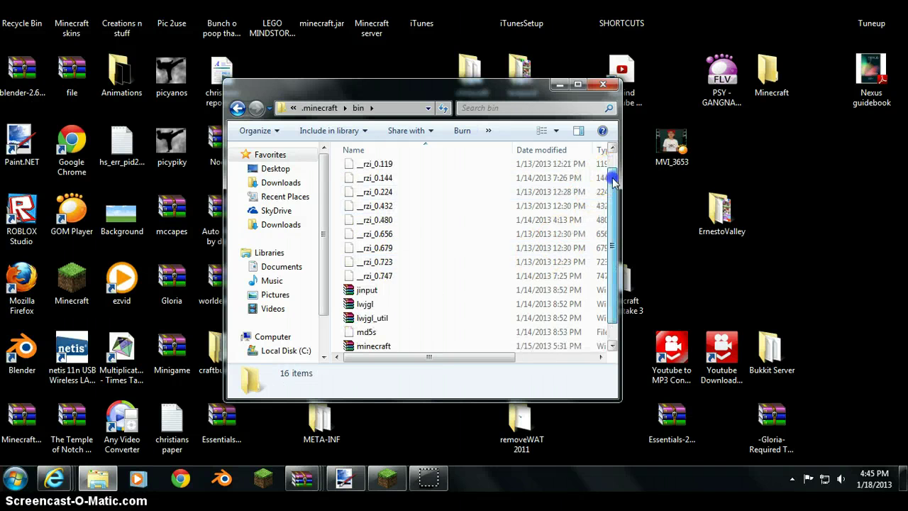
pyautogui.doubleClick(406, 332)
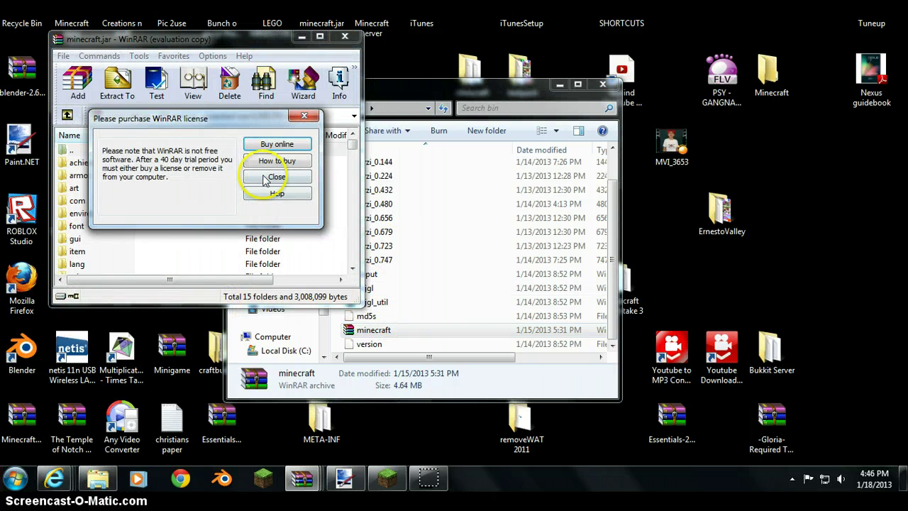
pyautogui.click(266, 178)
# Make the minecraft.jar archive window taller and close the bin folder window
pyautogui.moveTo(202, 305); pyautogui.dragTo(210, 328)
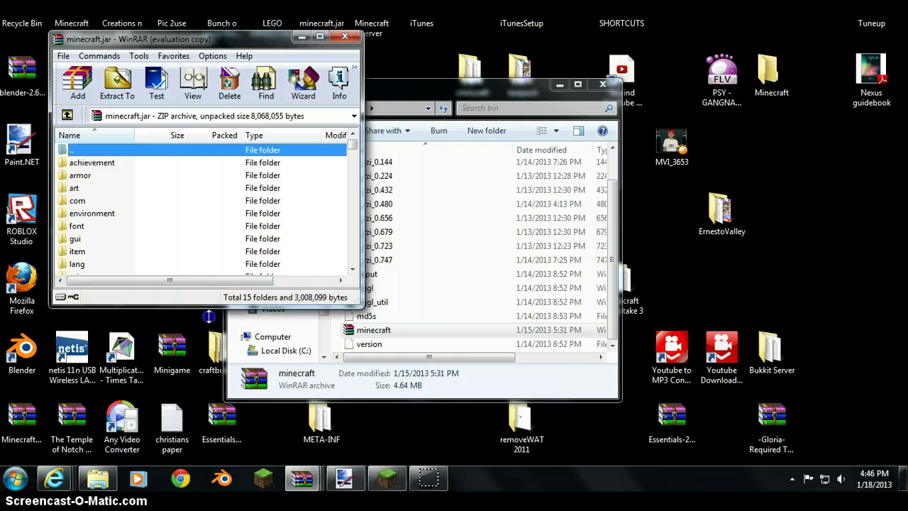
pyautogui.click(602, 87)
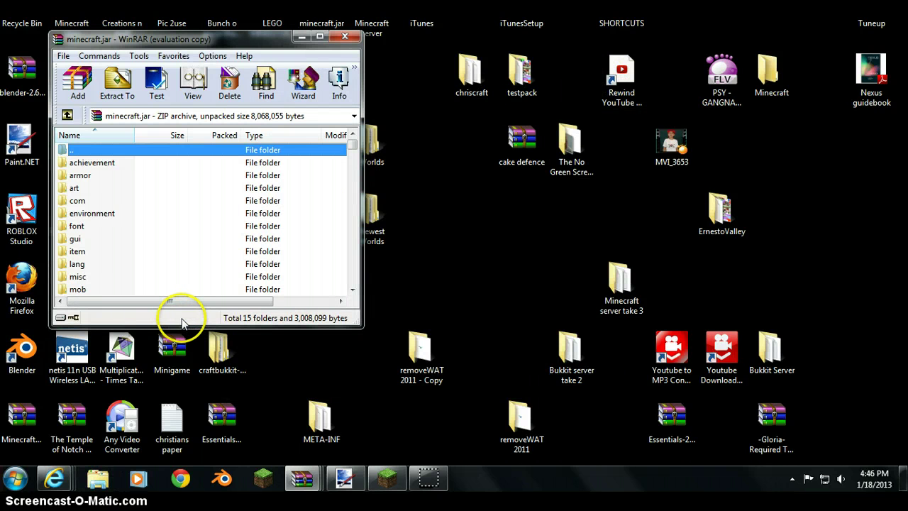
pyautogui.moveTo(182, 327); pyautogui.dragTo(182, 405)
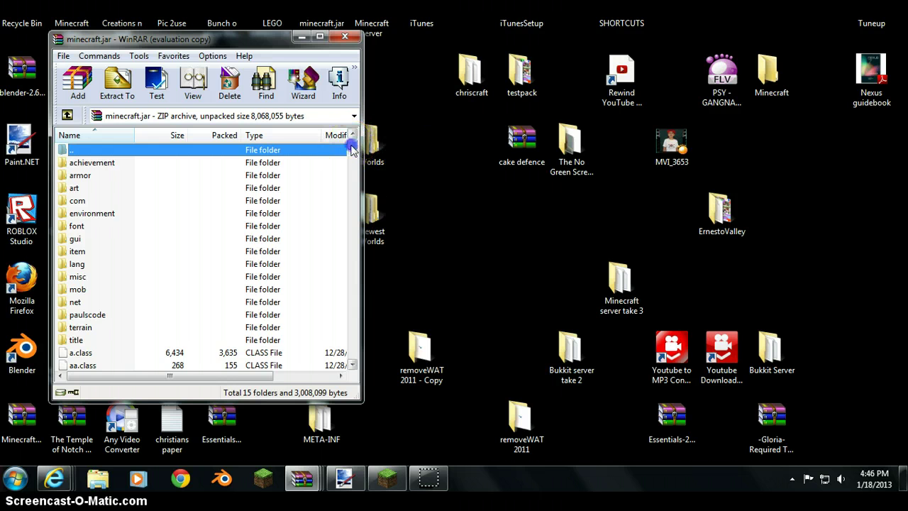
pyautogui.moveTo(352, 147); pyautogui.dragTo(341, 298)
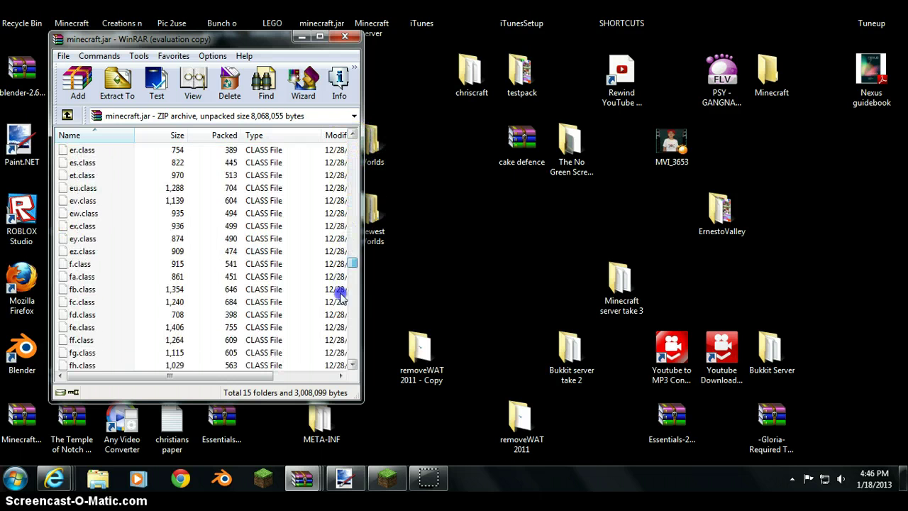
pyautogui.press('Home')
pyautogui.click(330, 477)
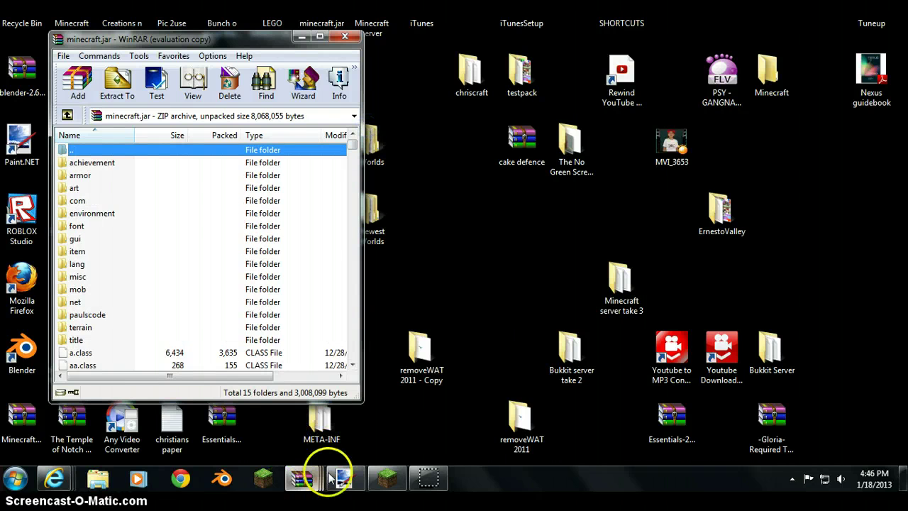
pyautogui.click(301, 479)
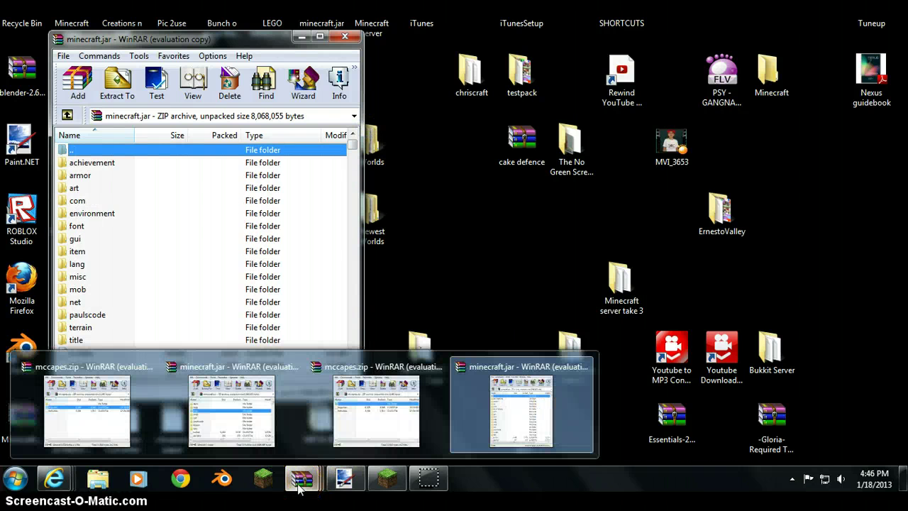
pyautogui.click(486, 404)
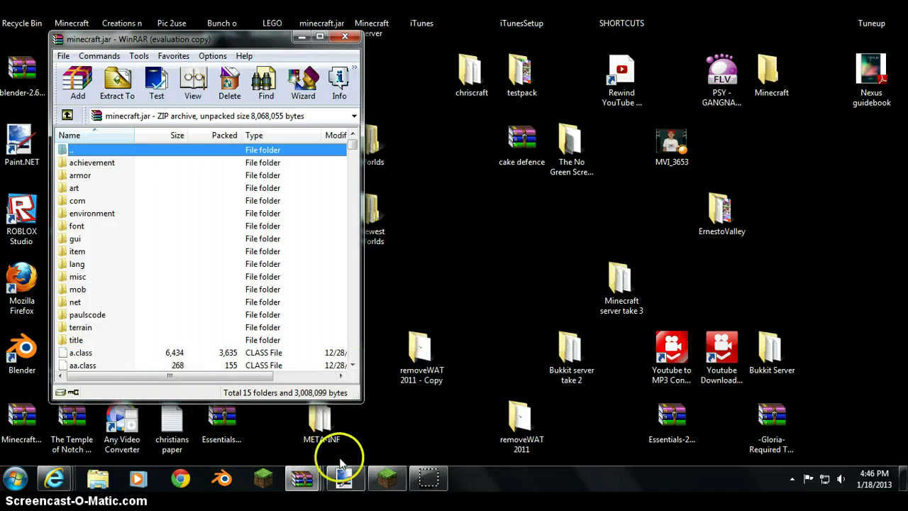
pyautogui.moveTo(241, 41)
pyautogui.mouseDown()
pyautogui.moveTo(592, 42)
pyautogui.moveTo(239, 43)
pyautogui.mouseUp()
pyautogui.click(319, 479)
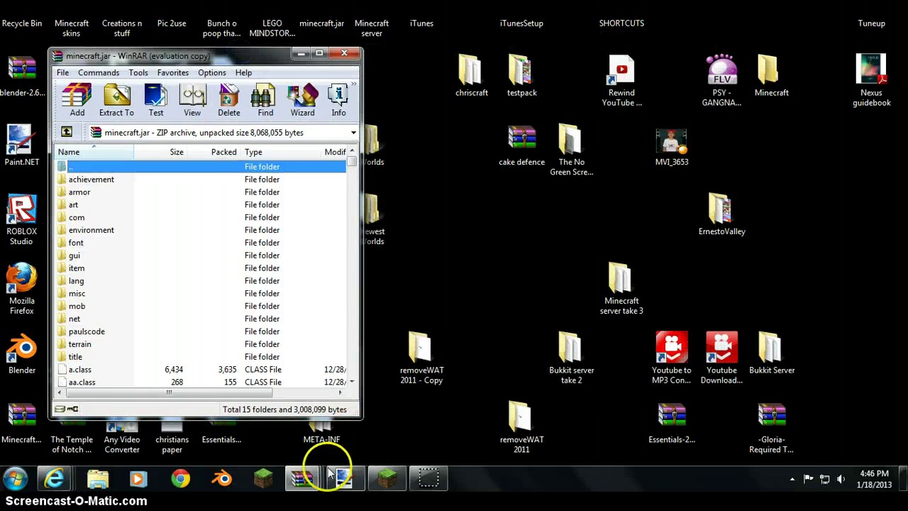
pyautogui.click(521, 415)
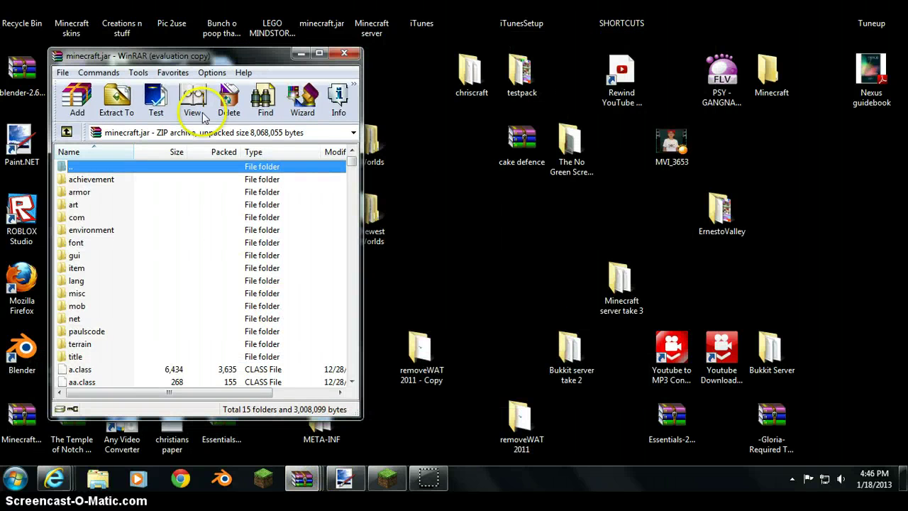
# Restore the mccapes.zip window and arrange it side by side with the minecraft.jar window
pyautogui.moveTo(324, 61); pyautogui.dragTo(510, 83)
pyautogui.click(300, 478)
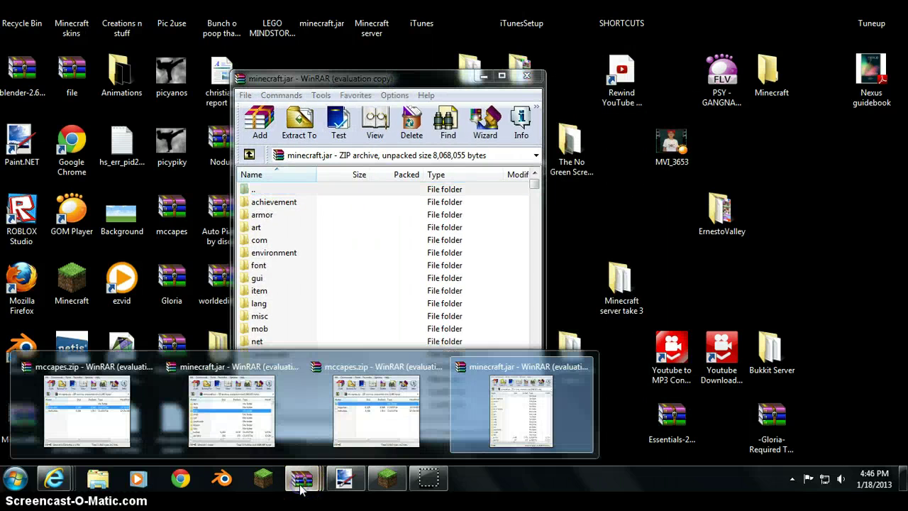
pyautogui.click(368, 413)
pyautogui.moveTo(287, 90); pyautogui.dragTo(238, 99)
pyautogui.moveTo(363, 75); pyautogui.dragTo(556, 74)
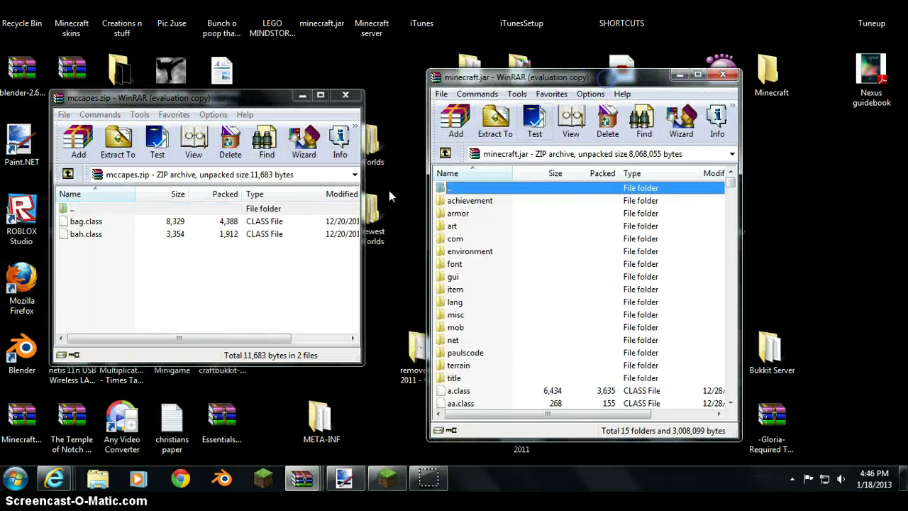
# Select bag.class and bah.class in mccapes.zip, and close both archive windows
pyautogui.click(129, 225)
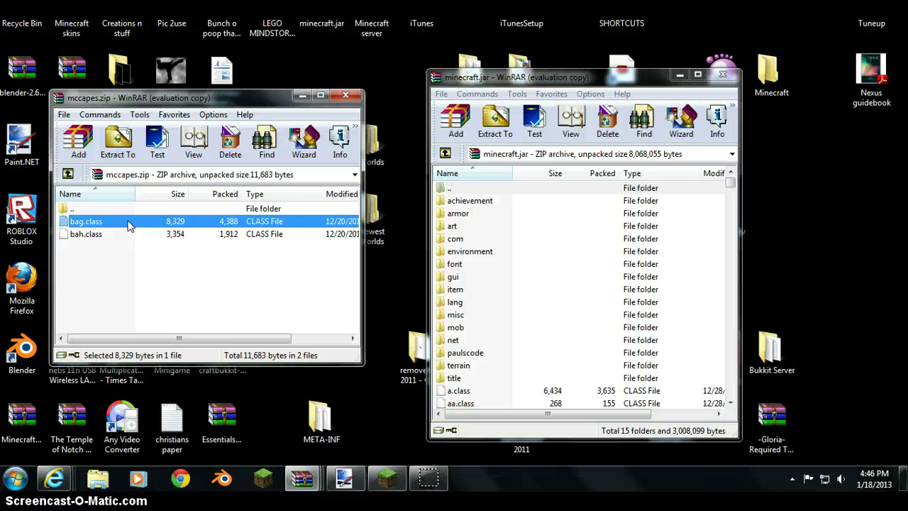
pyautogui.keyDown('shift'); pyautogui.click(129, 237); pyautogui.keyUp('shift')
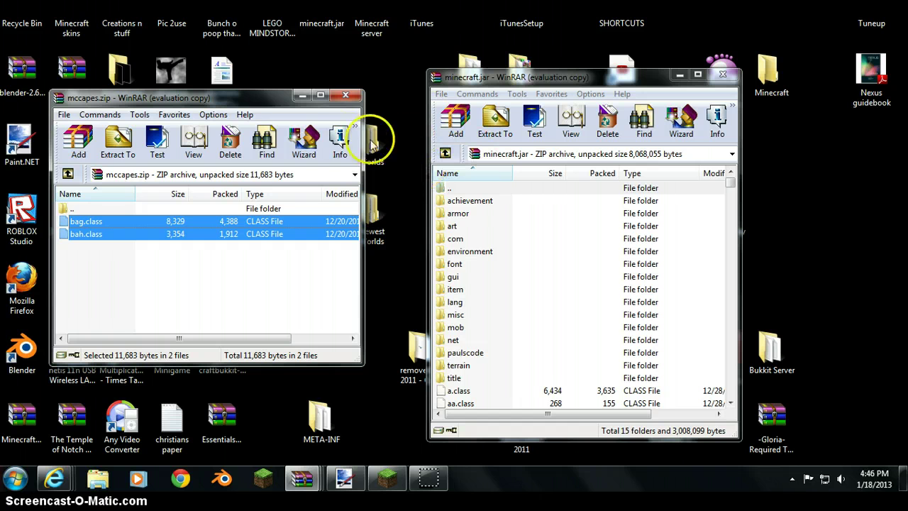
pyautogui.click(345, 94)
pyautogui.click(734, 80)
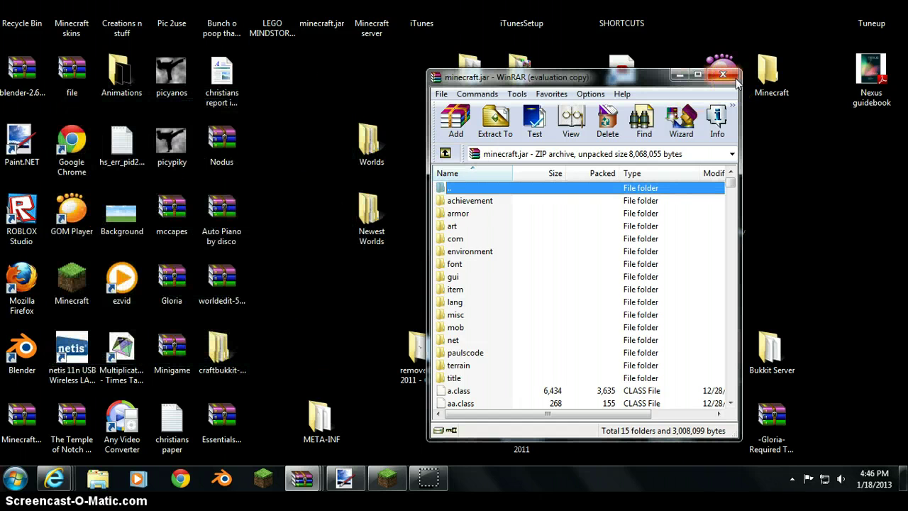
pyautogui.click(735, 81)
# Switch to the Minecraft Capes page in Internet Explorer, go to the Cape Gallery and look through its first page
pyautogui.moveTo(54, 478)
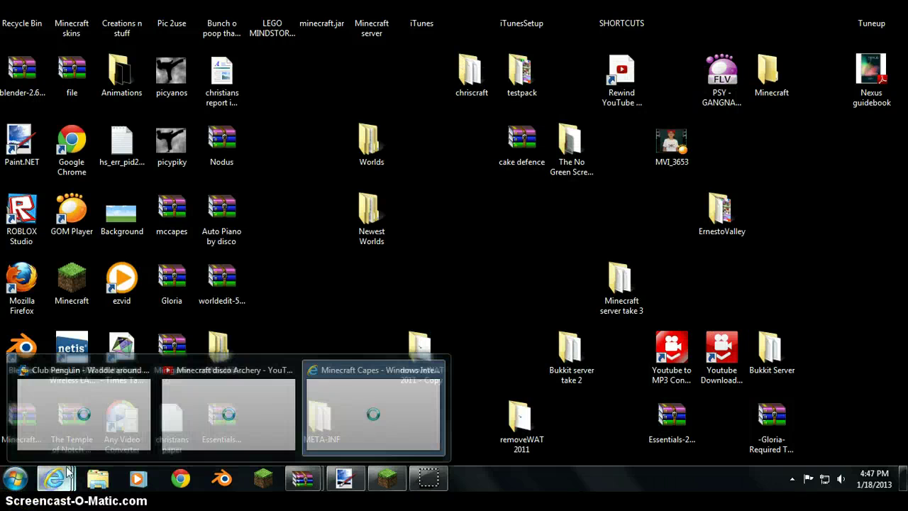
pyautogui.click(351, 404)
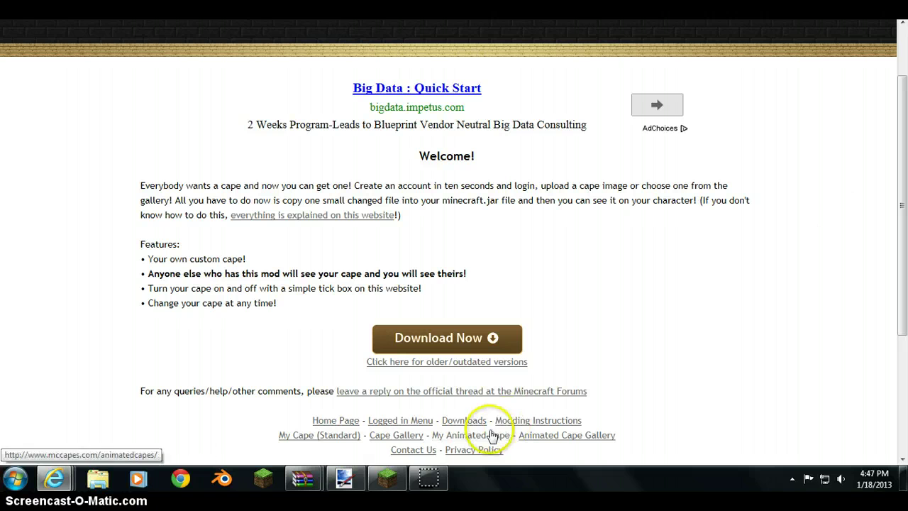
pyautogui.click(409, 441)
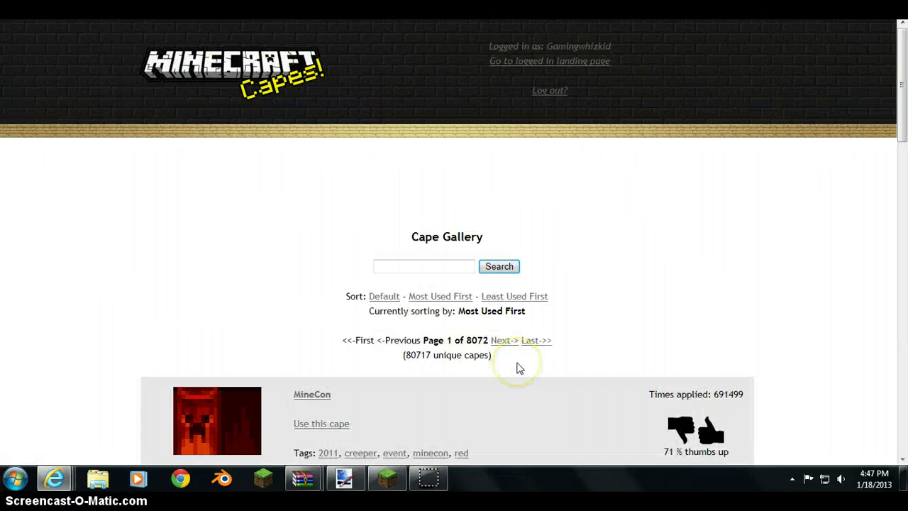
pyautogui.moveTo(899, 128); pyautogui.dragTo(900, 209)
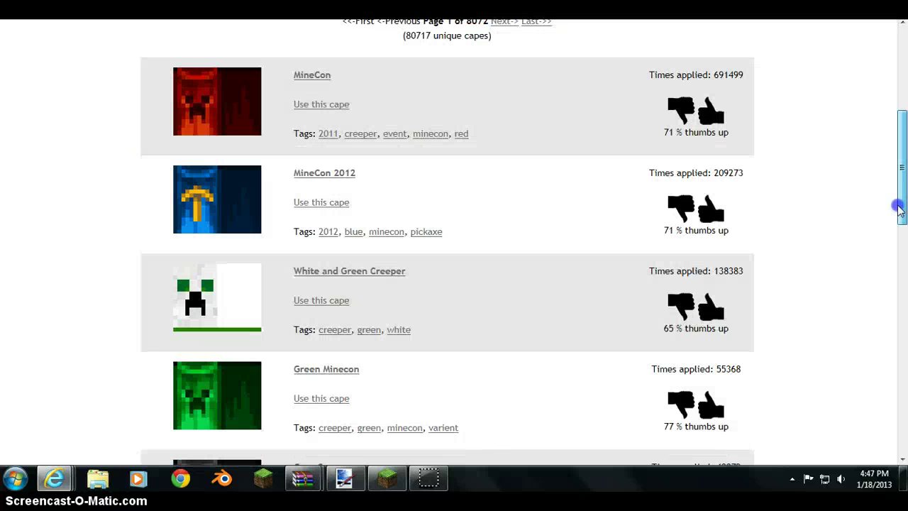
pyautogui.scroll(-10, 880, 280)
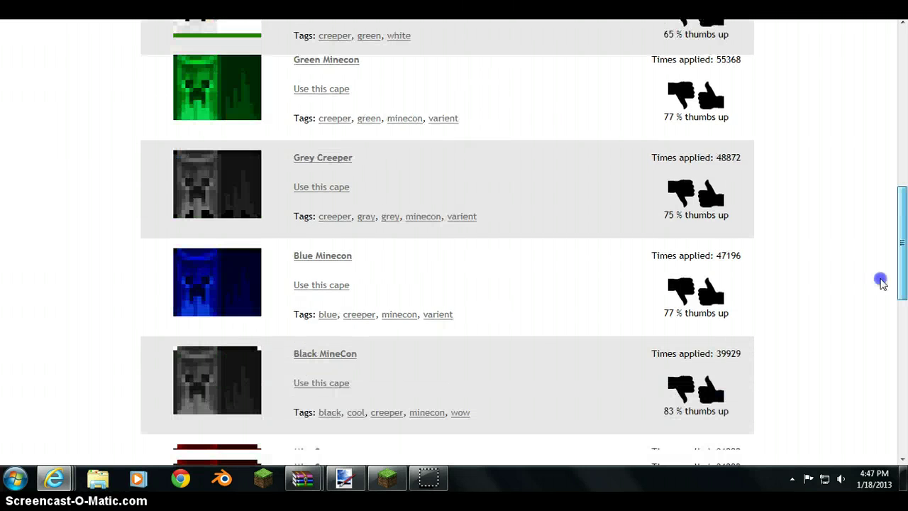
pyautogui.scroll(-1, 840, 377)
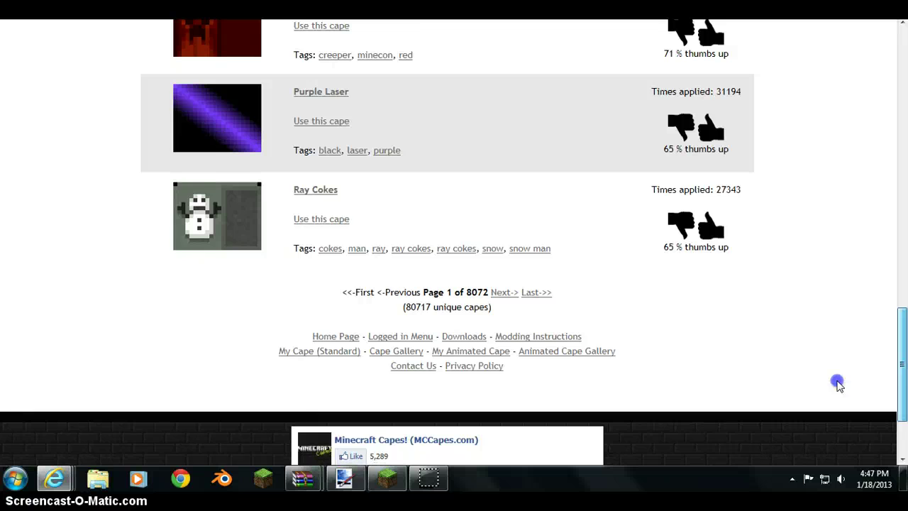
pyautogui.scroll(14, 851, 383)
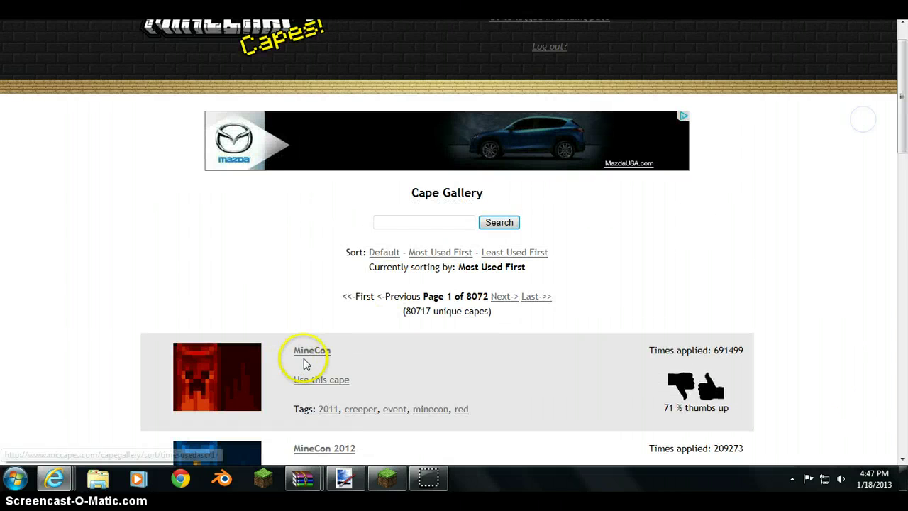
# Choose the MineCon cape from the gallery to use on the account and save the cape option
pyautogui.click(308, 352)
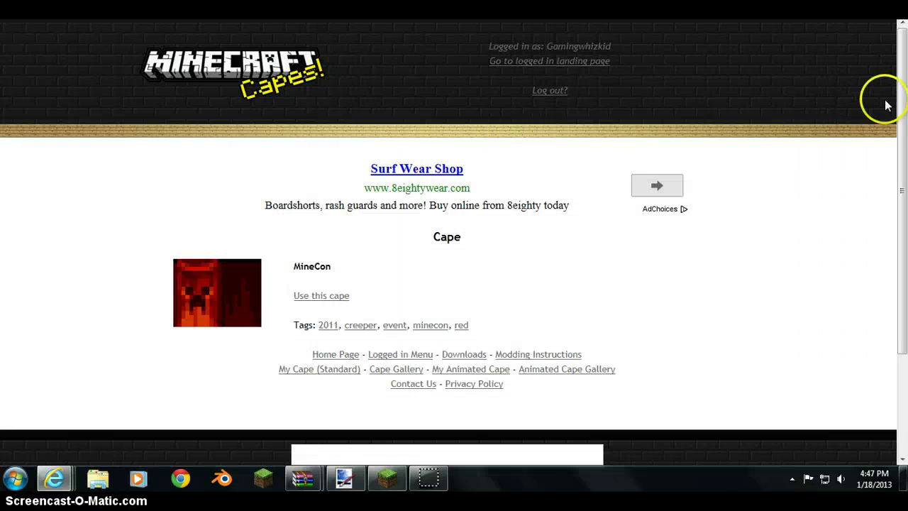
pyautogui.moveTo(900, 107); pyautogui.dragTo(897, 137)
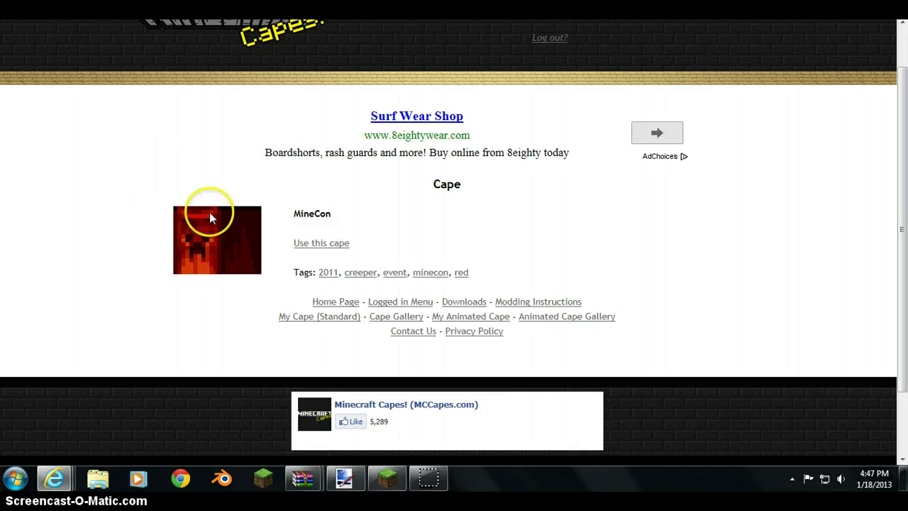
pyautogui.click(320, 243)
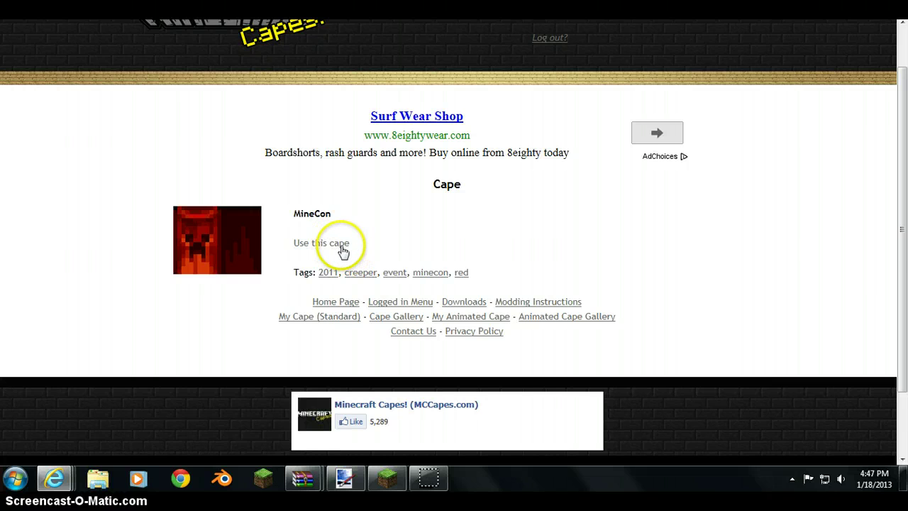
pyautogui.click(341, 245)
pyautogui.click(341, 284)
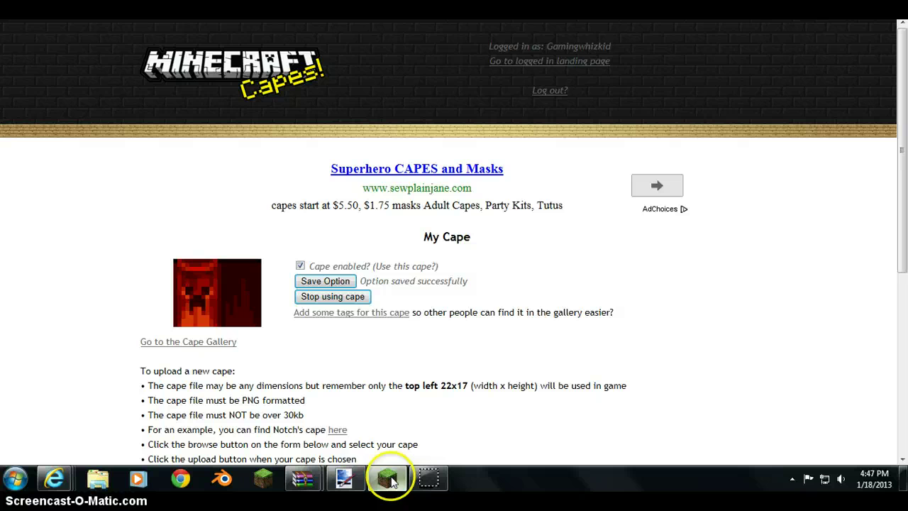
# Close the running Minecraft window, start the Minecraft launcher afresh and minimize it
pyautogui.rightClick(391, 481)
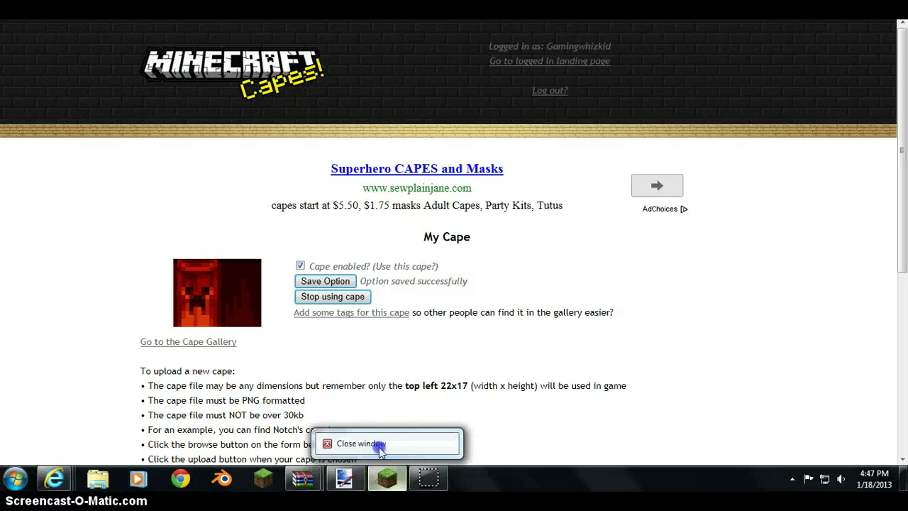
pyautogui.click(375, 448)
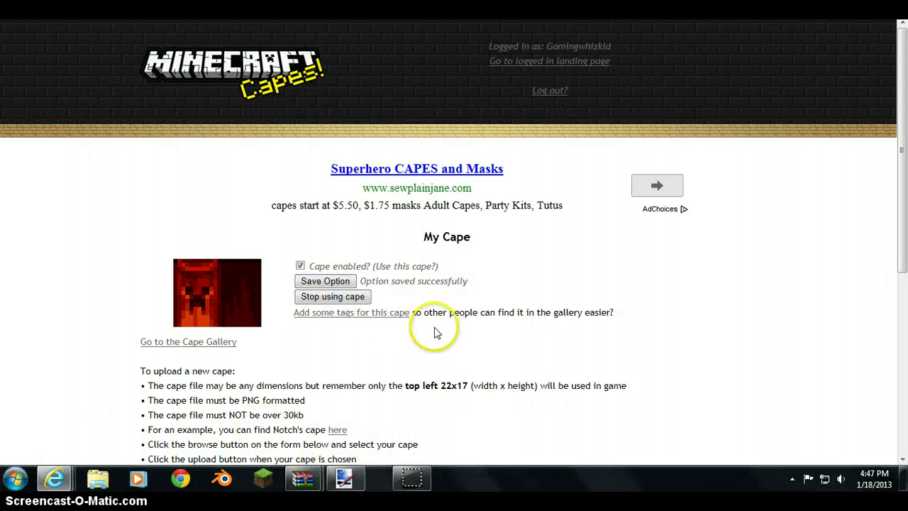
pyautogui.click(264, 481)
pyautogui.click(505, 243)
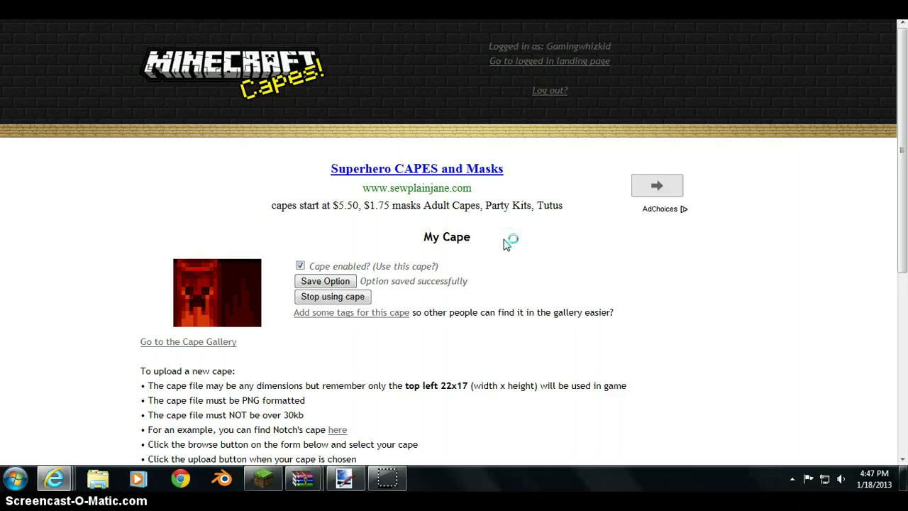
pyautogui.click(560, 175)
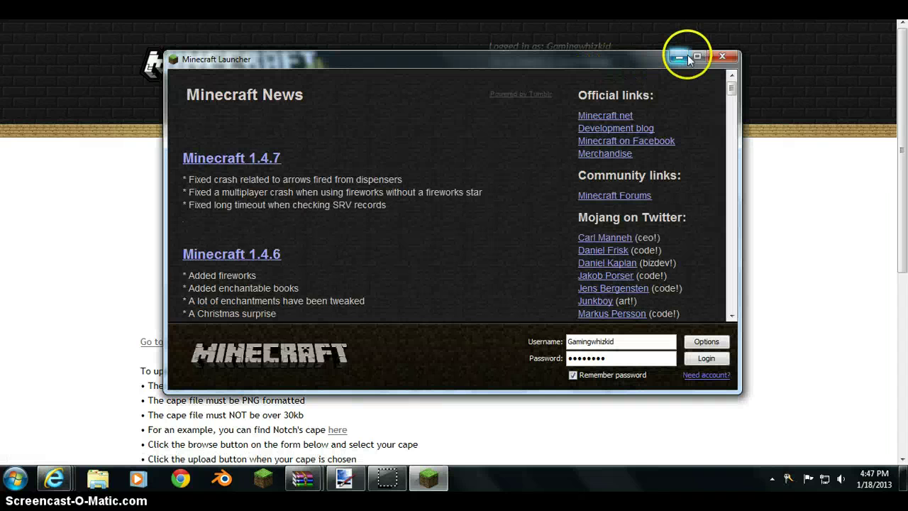
pyautogui.click(679, 57)
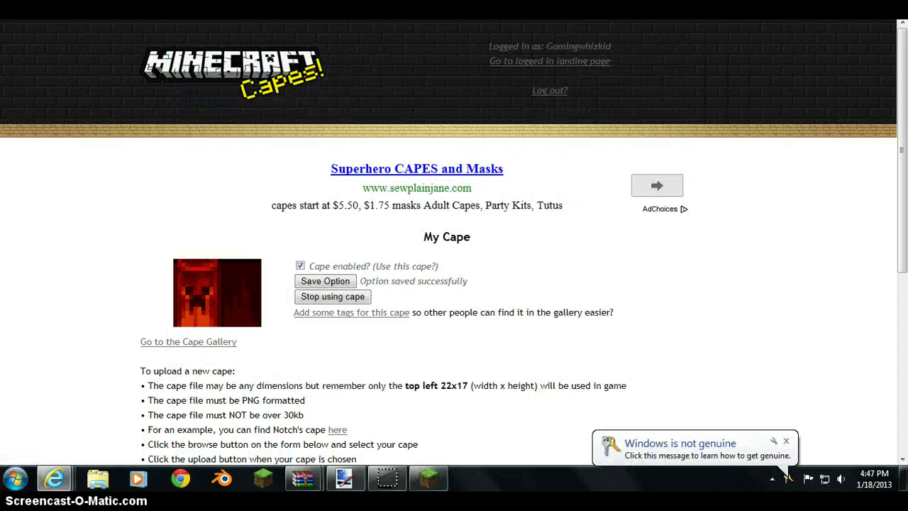
pyautogui.press('super+d')
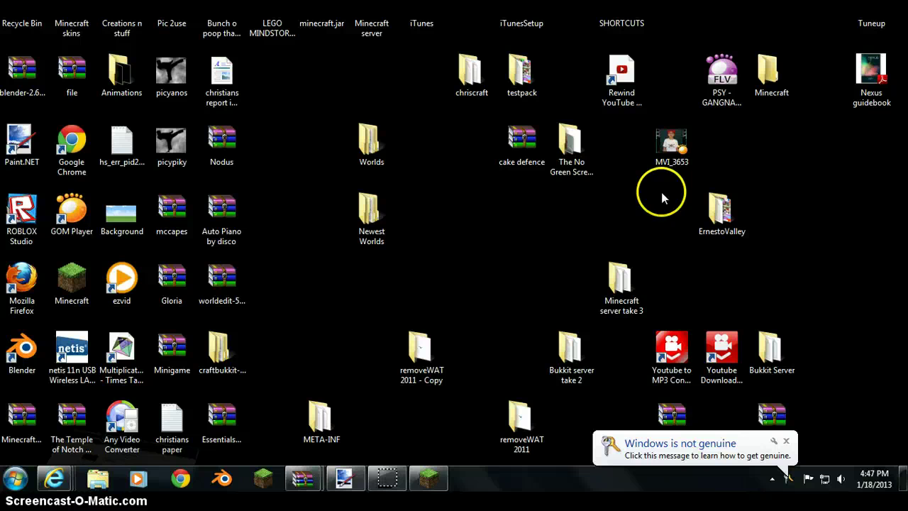
pyautogui.click(14, 479)
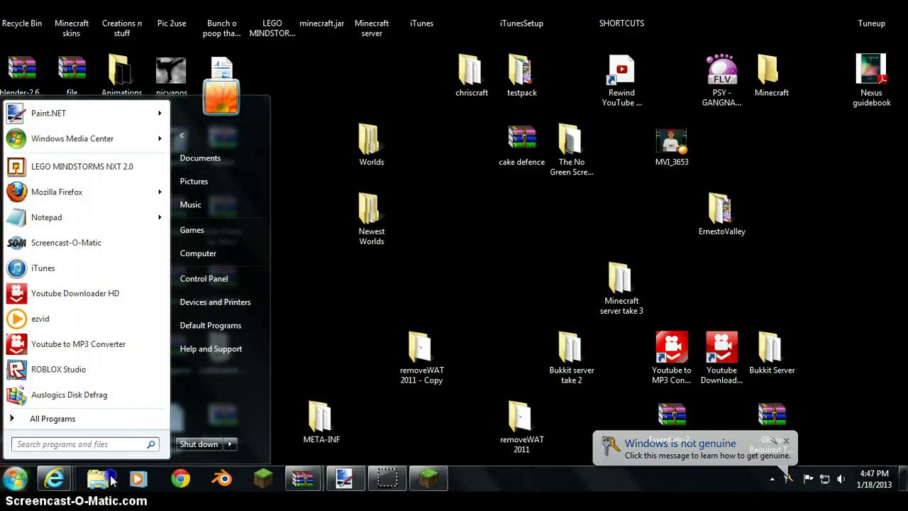
pyautogui.click(389, 266)
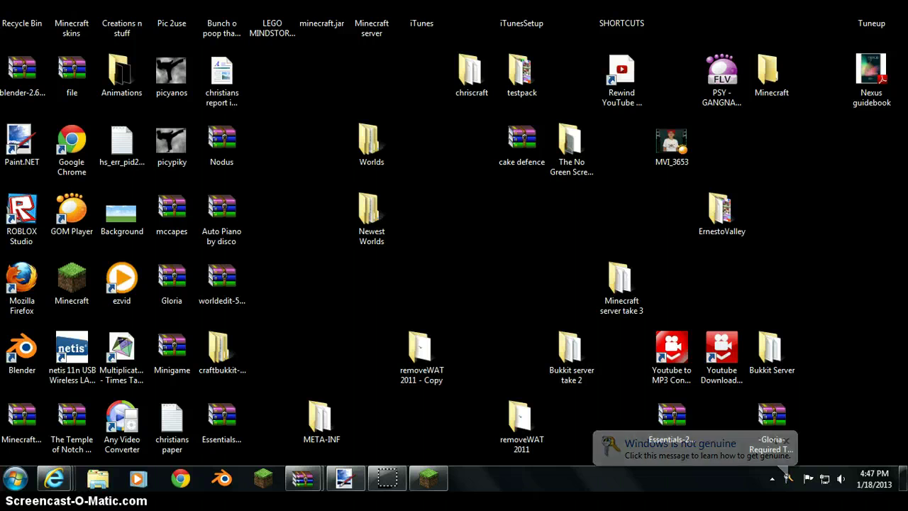
pyautogui.press('super+d')
# Close the folder window behind the minecraft.jar archive, look over the archive's contents and close it
pyautogui.moveTo(296, 85); pyautogui.dragTo(245, 84)
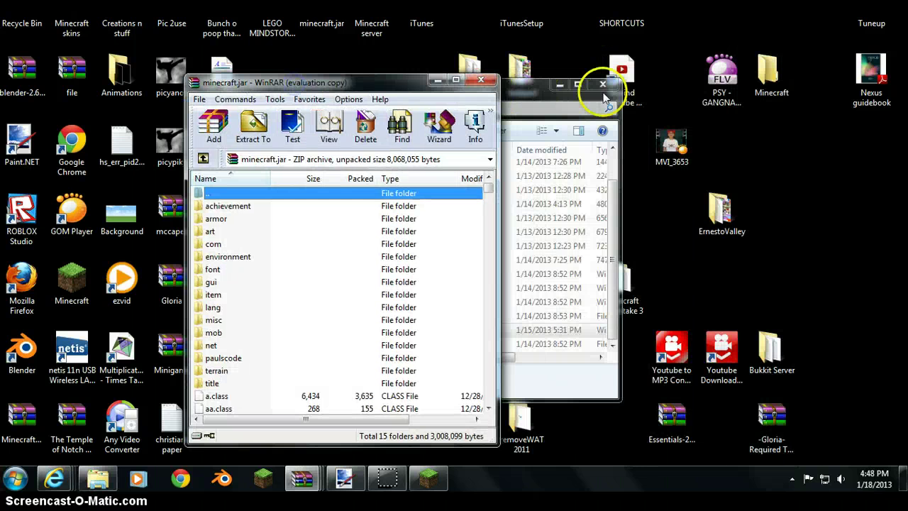
pyautogui.click(602, 83)
pyautogui.click(454, 127)
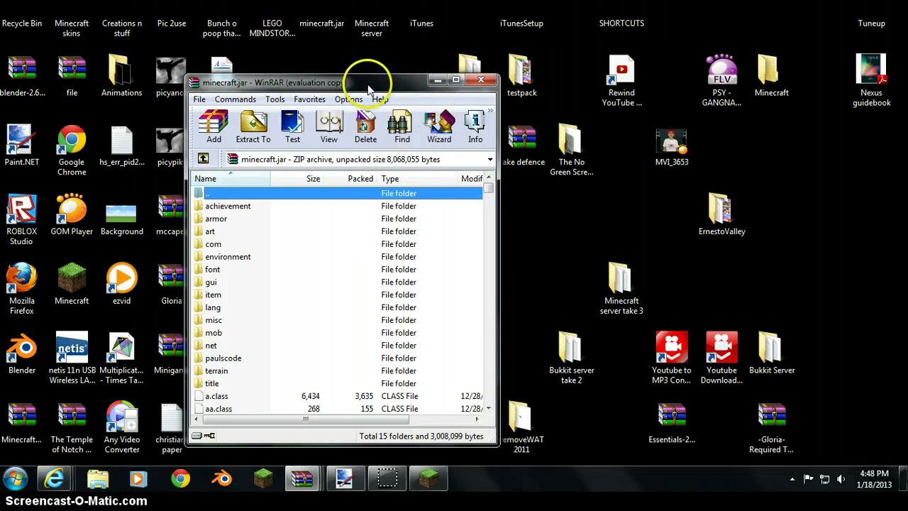
pyautogui.moveTo(368, 90); pyautogui.dragTo(520, 66)
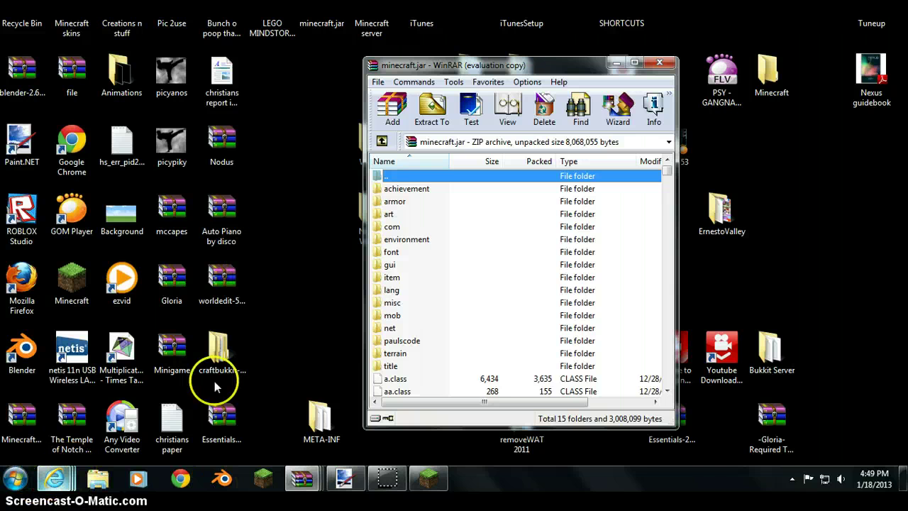
pyautogui.click(659, 64)
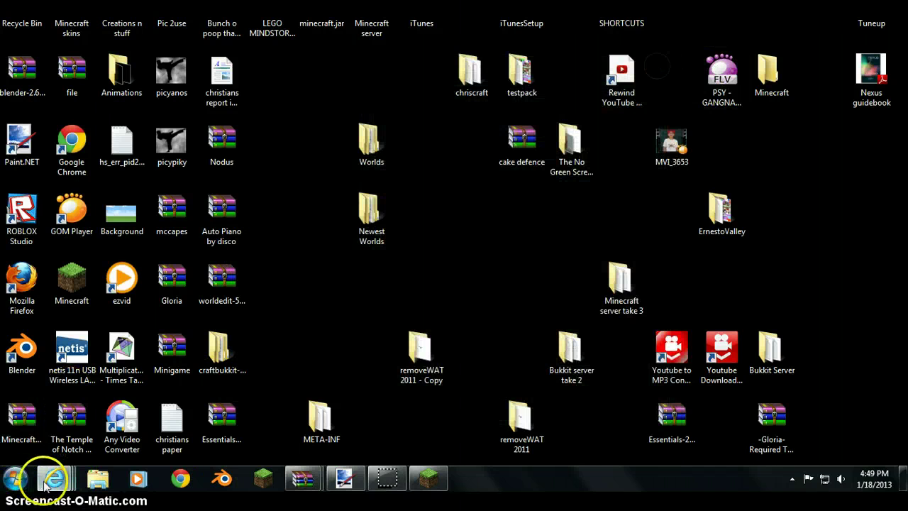
# Return to the Minecraft launcher, log in with the remembered account and maximize the game window
pyautogui.moveTo(47, 481)
pyautogui.click(366, 409)
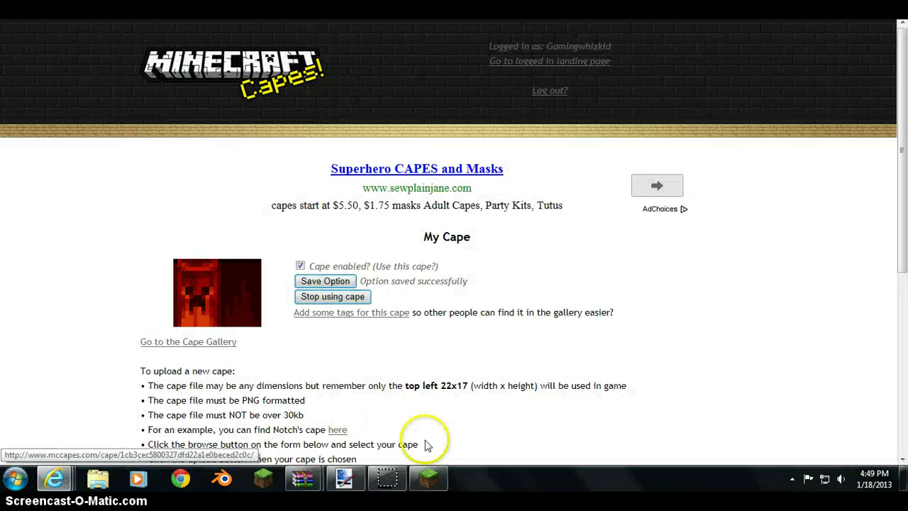
pyautogui.click(429, 479)
pyautogui.click(726, 360)
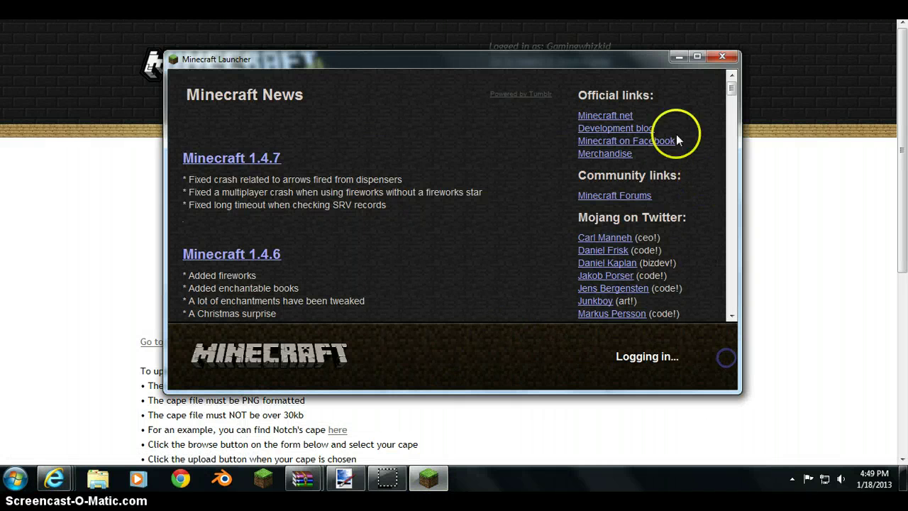
pyautogui.click(698, 56)
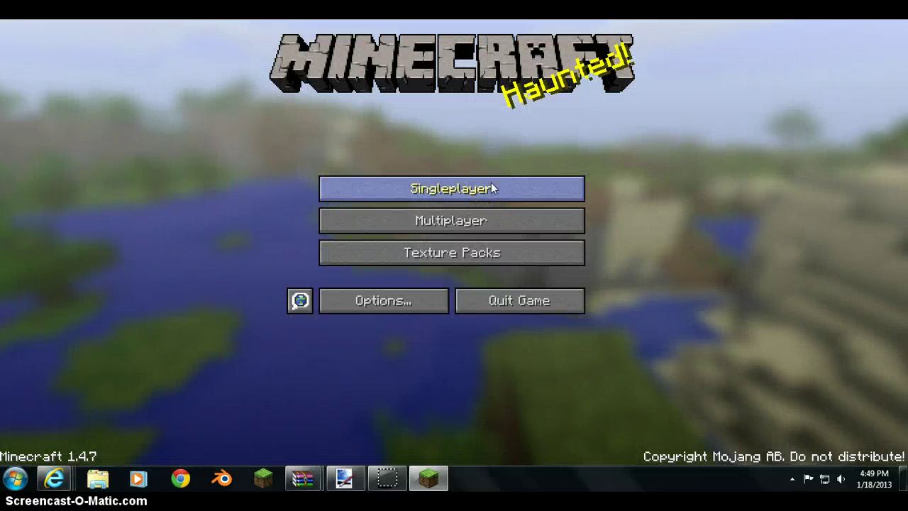
# Try the singleplayer world Minigame Land, return to the title menu and enter a world from there
pyautogui.click(451, 204)
pyautogui.click(415, 112)
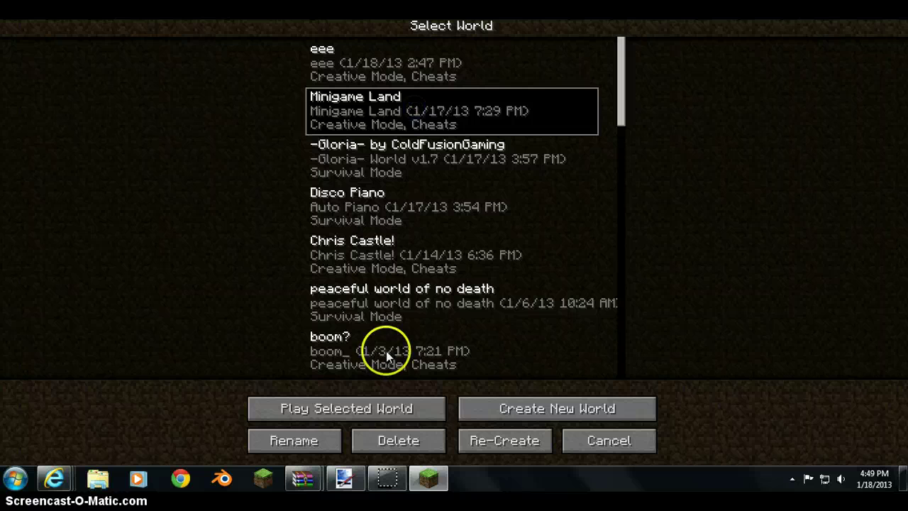
pyautogui.click(369, 419)
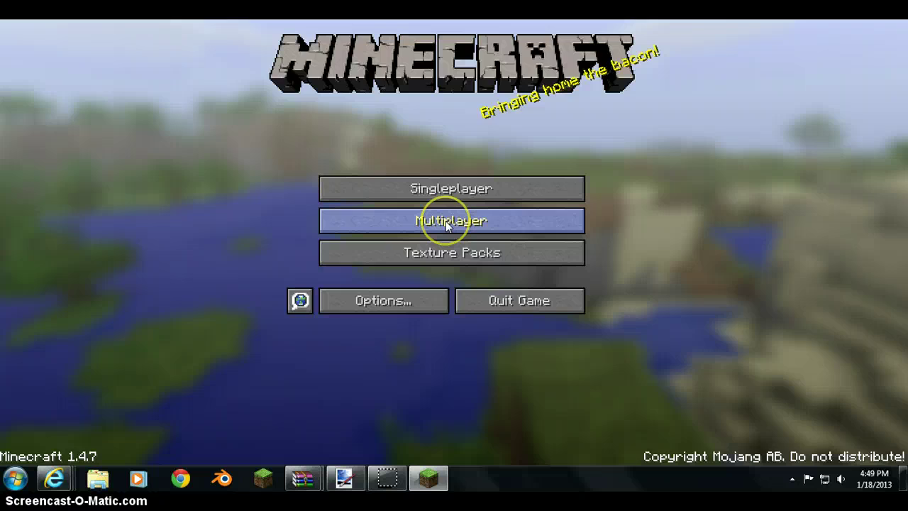
pyautogui.click(446, 225)
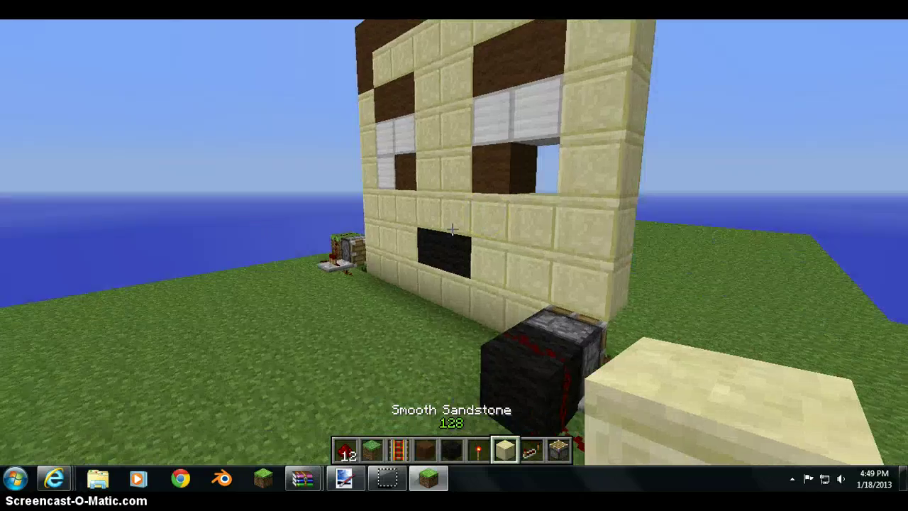
# Move through the world in third-person view to check the cape on the character, and open the inventory
pyautogui.press('s')
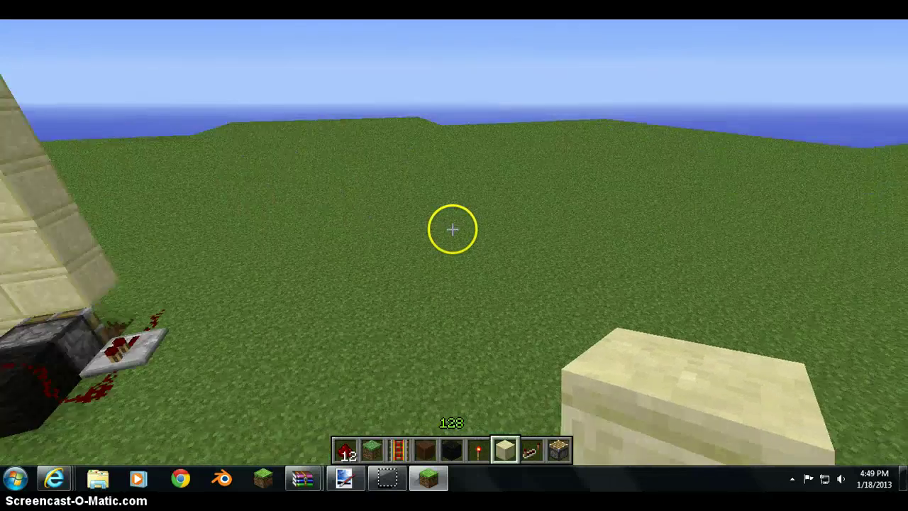
pyautogui.press('F5')
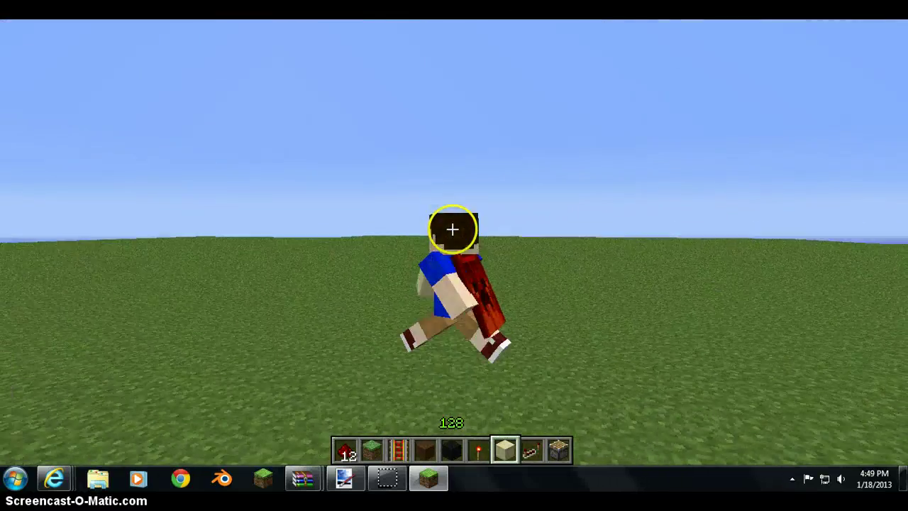
pyautogui.press('e')
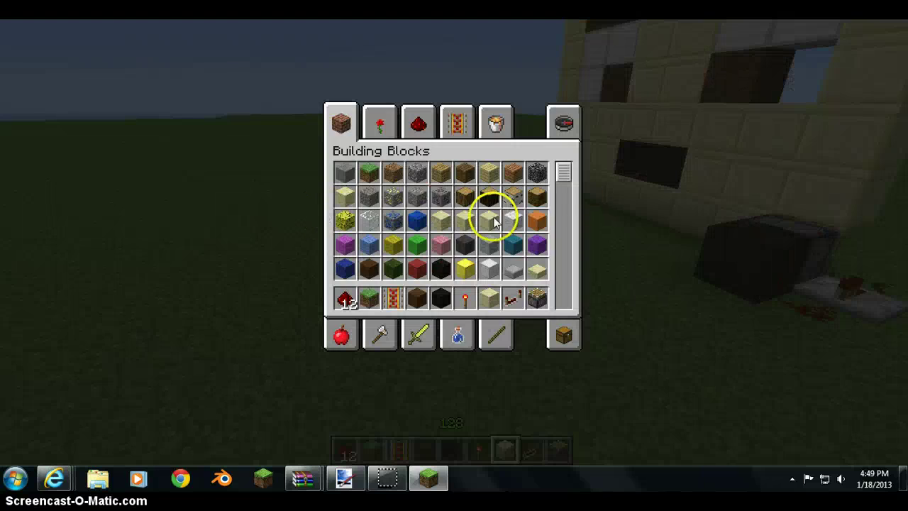
# Look at the character preview in the survival inventory and close the inventory
pyautogui.click(578, 338)
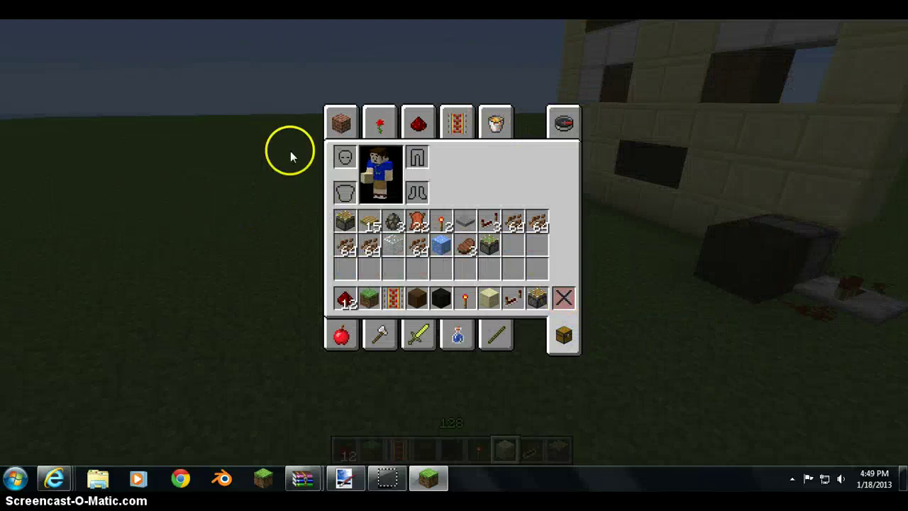
pyautogui.click(494, 124)
pyautogui.press('e')
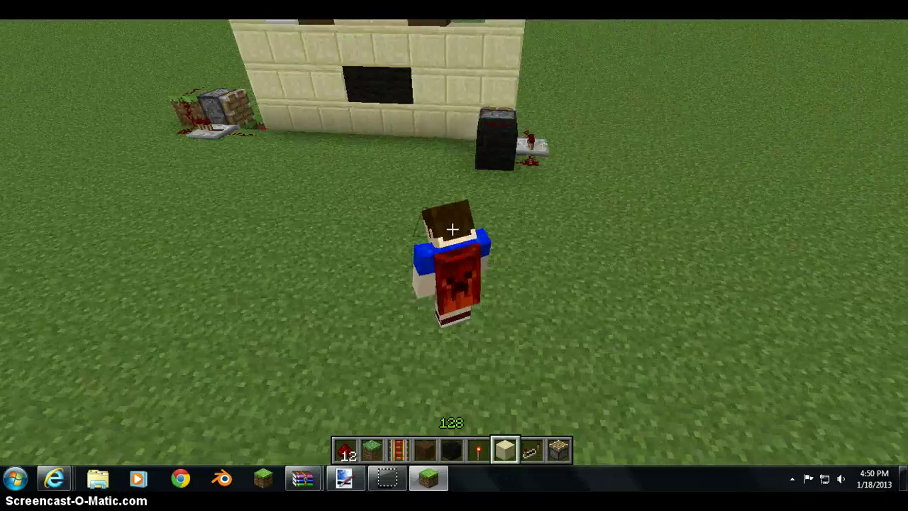
# Run the character around the large block face in third-person view to examine the cape from behind and from the side
pyautogui.press('w')
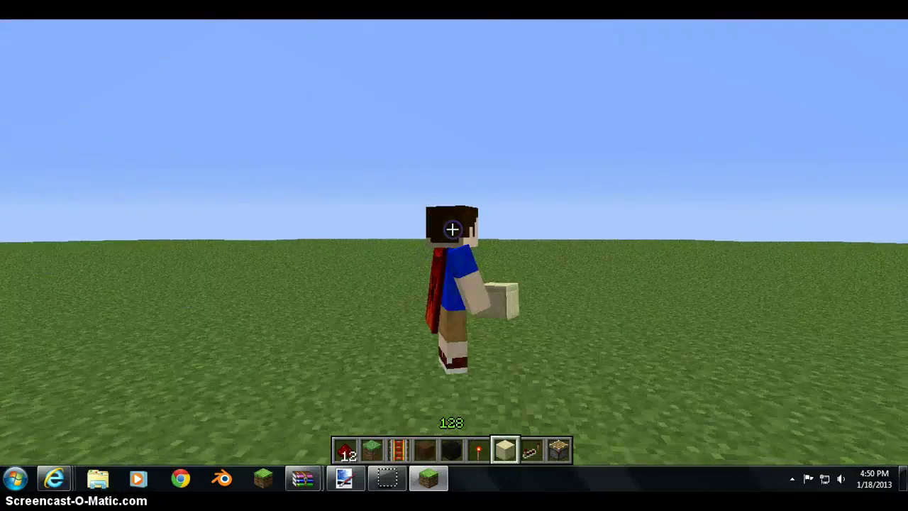
pyautogui.click(452, 228)
pyautogui.press('w')
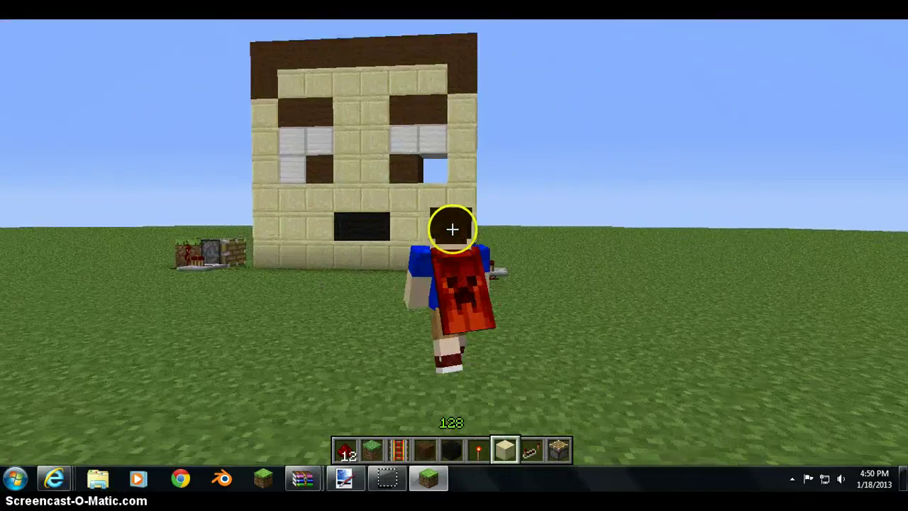
pyautogui.press('w')
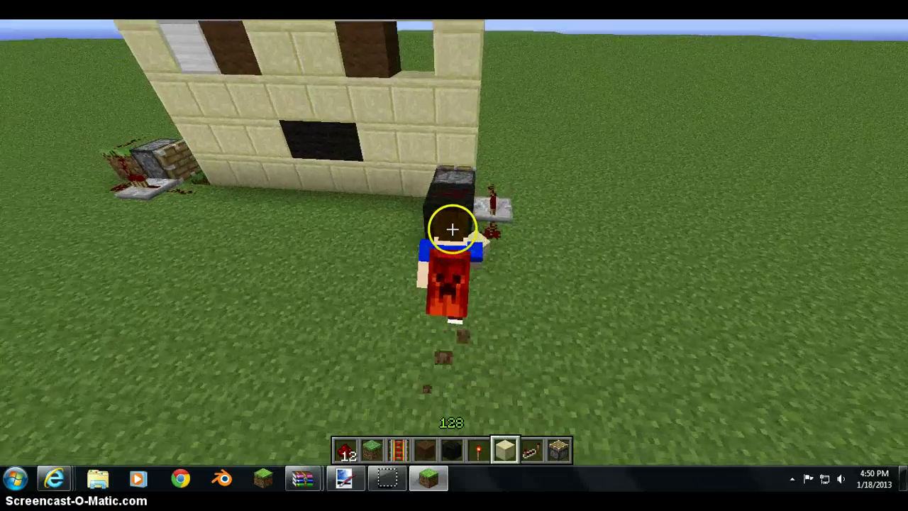
pyautogui.press('w')
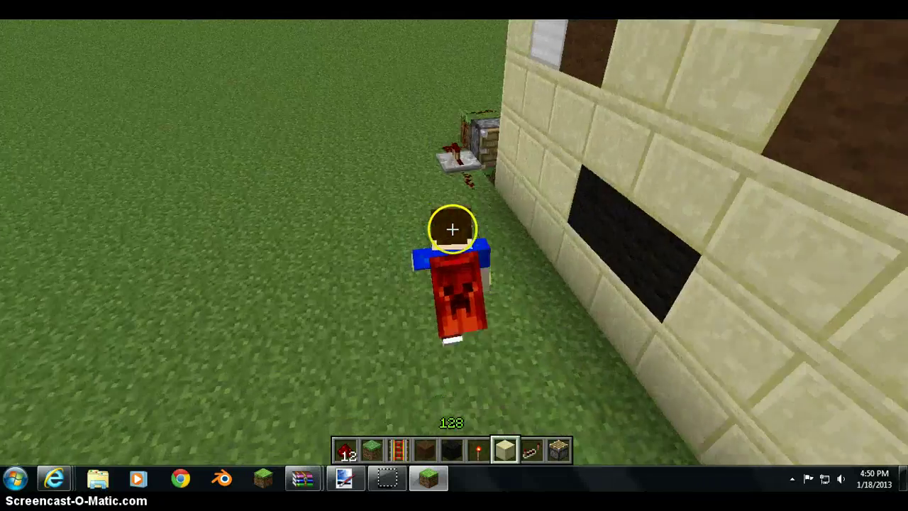
pyautogui.press('w')
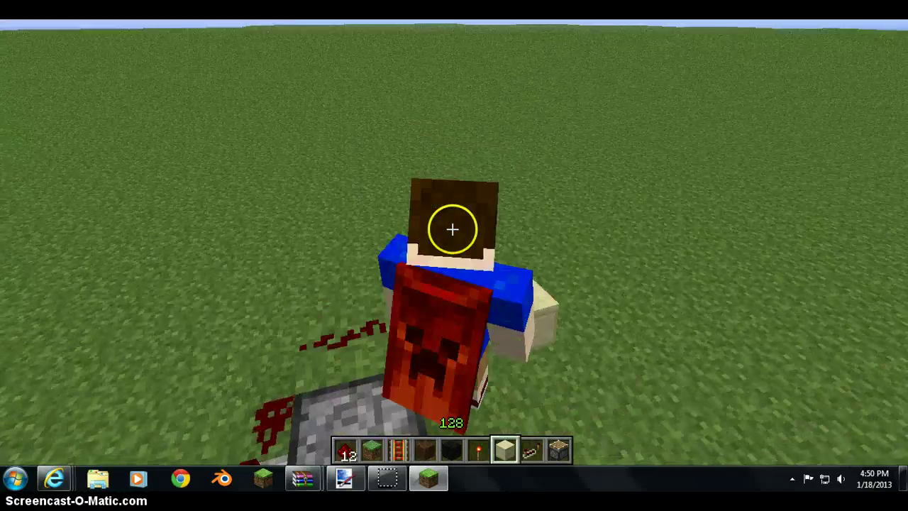
pyautogui.press('w')
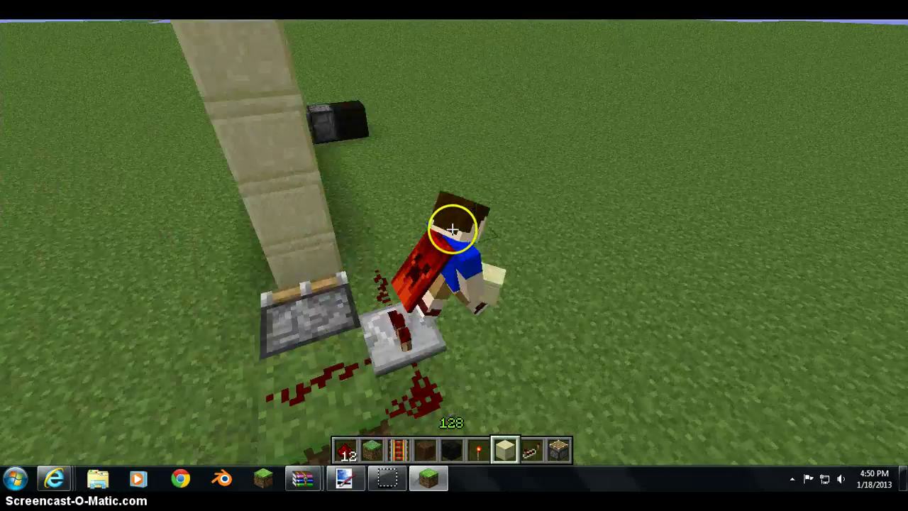
pyautogui.press('w')
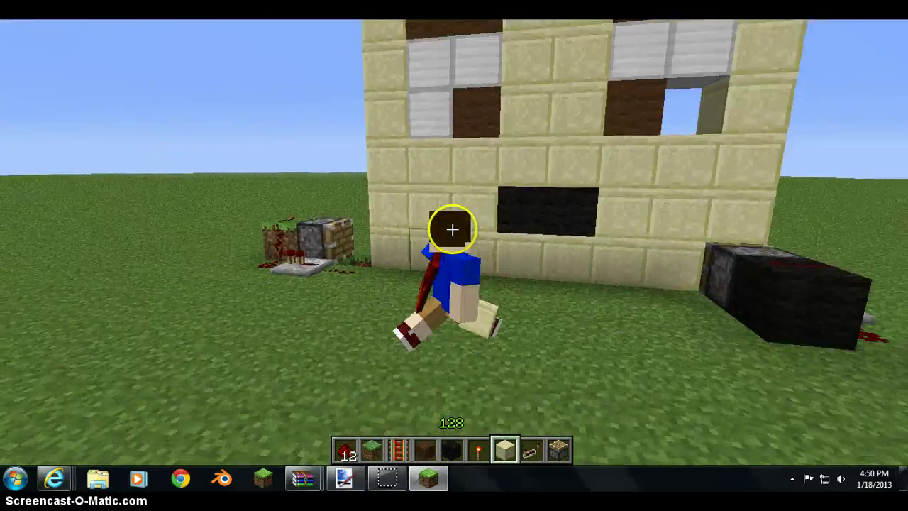
pyautogui.press('s')
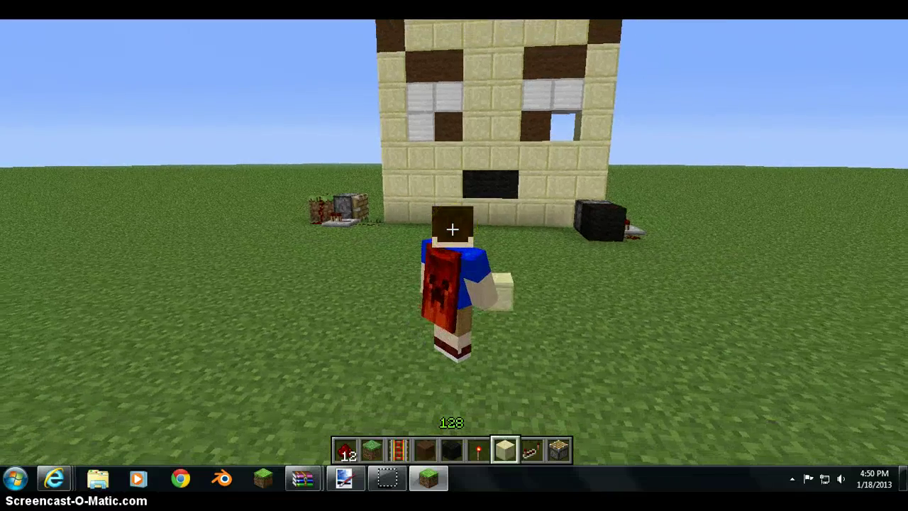
pyautogui.press('w')
pyautogui.click(452, 229)
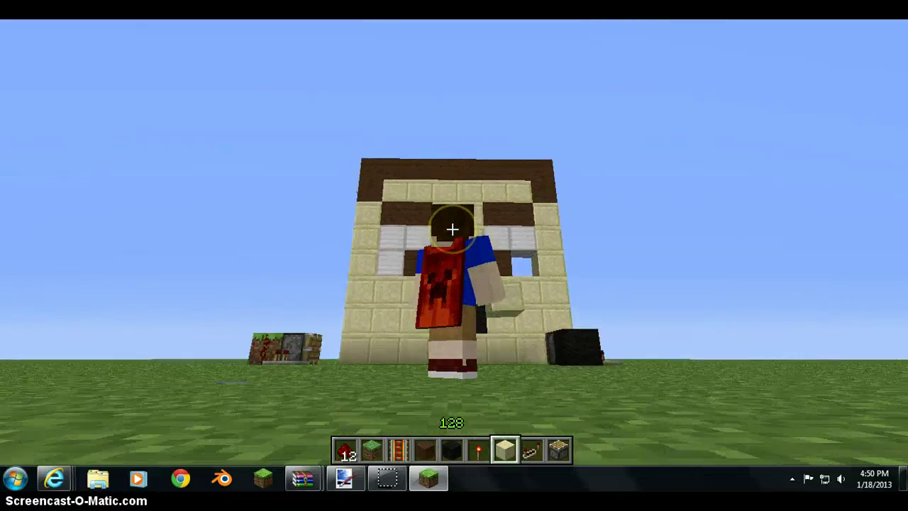
pyautogui.click(453, 228)
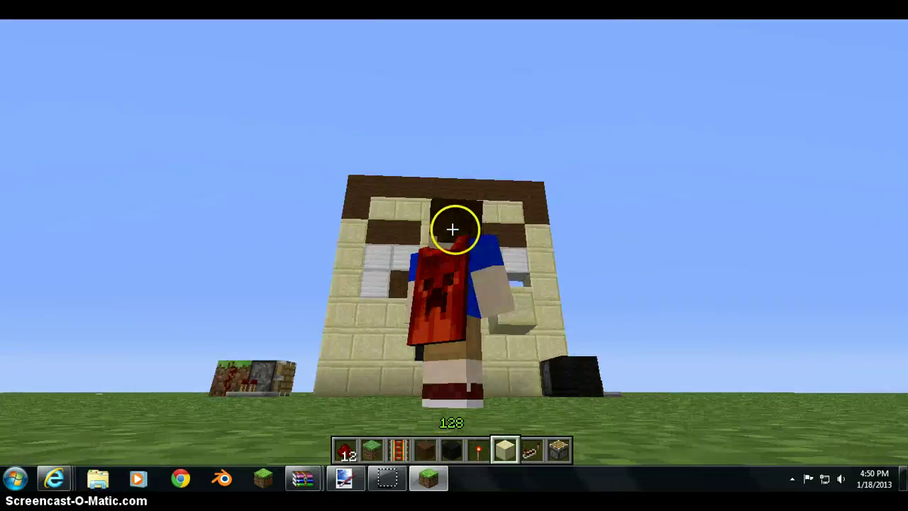